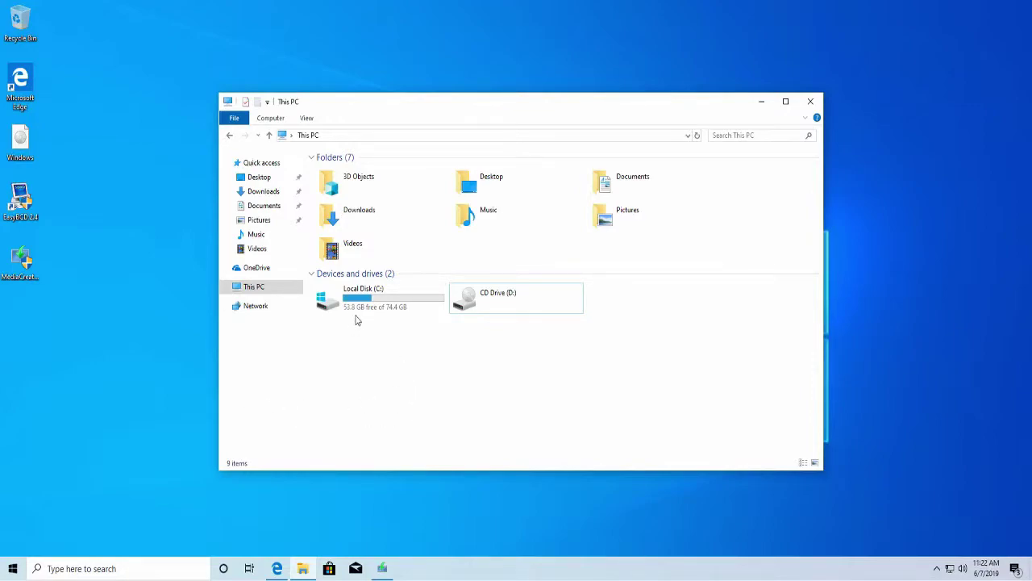
- Examine the drives listed under This PC in File Explorer and minimize the window
mouse_move(387, 311)
click(762, 102)
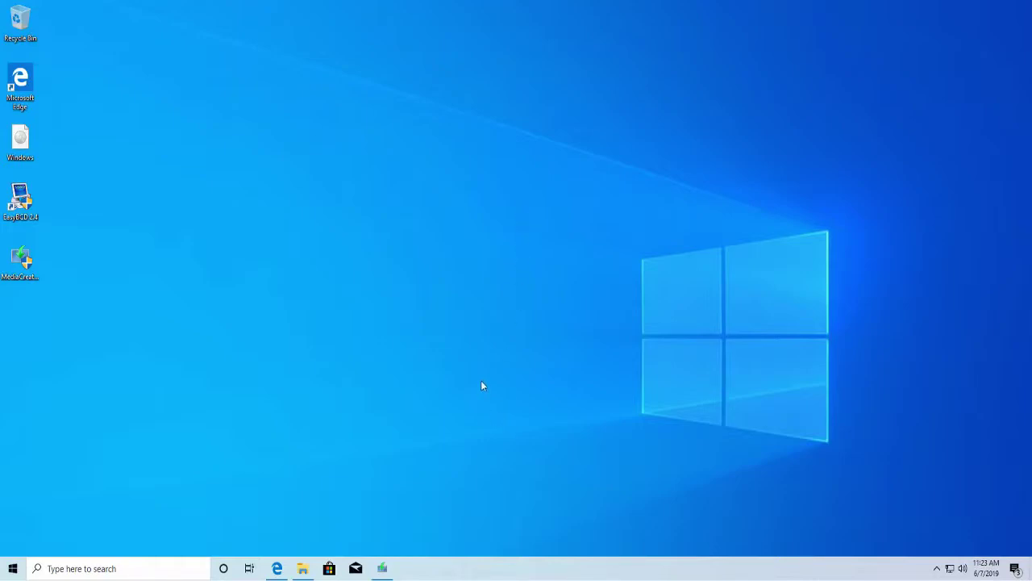
click(303, 569)
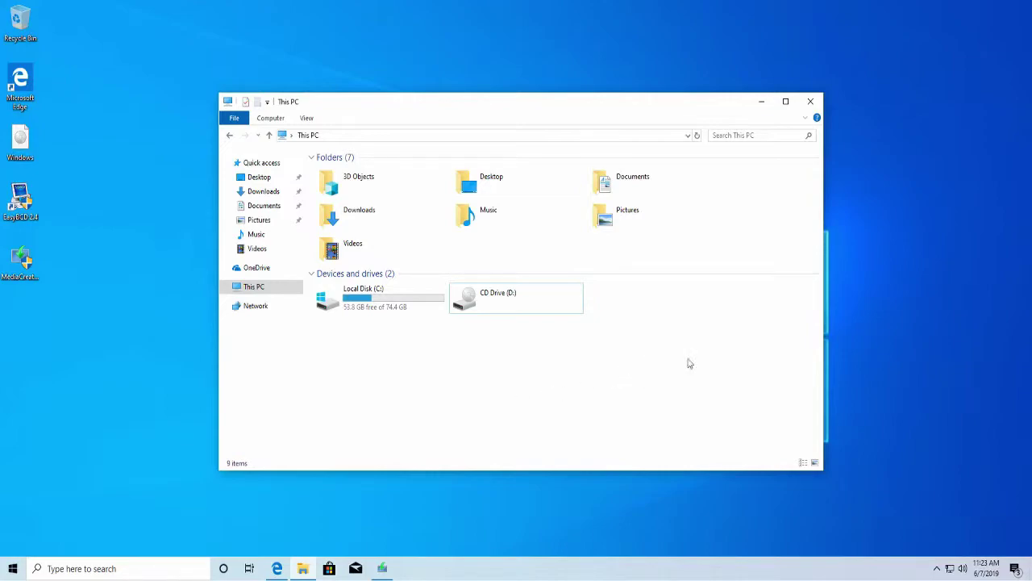
click(761, 103)
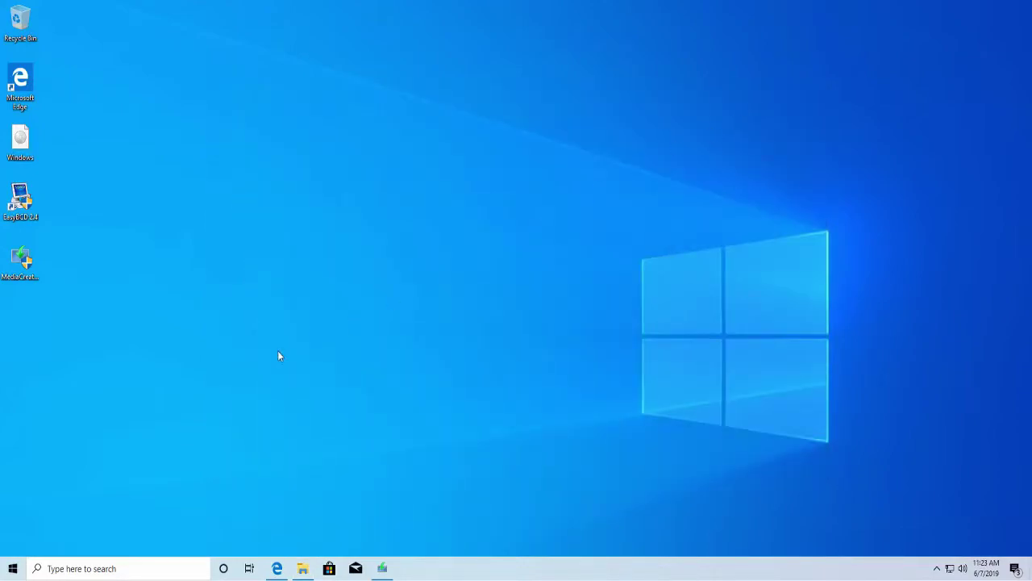
- Review the Windows 10 download page and the EasyBCD 2.4 download page in Microsoft Edge, and minimize the browser
click(276, 567)
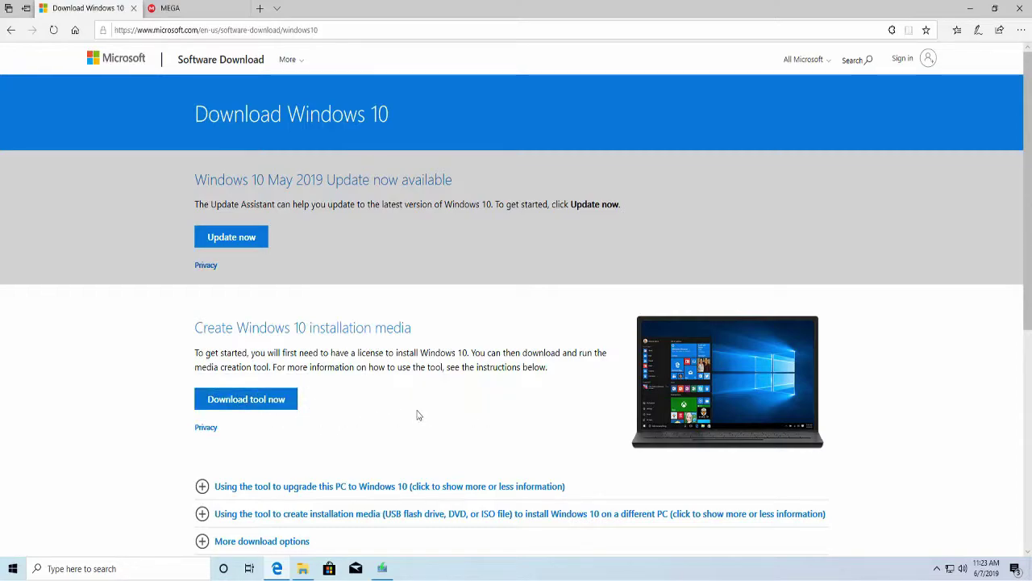
click(200, 11)
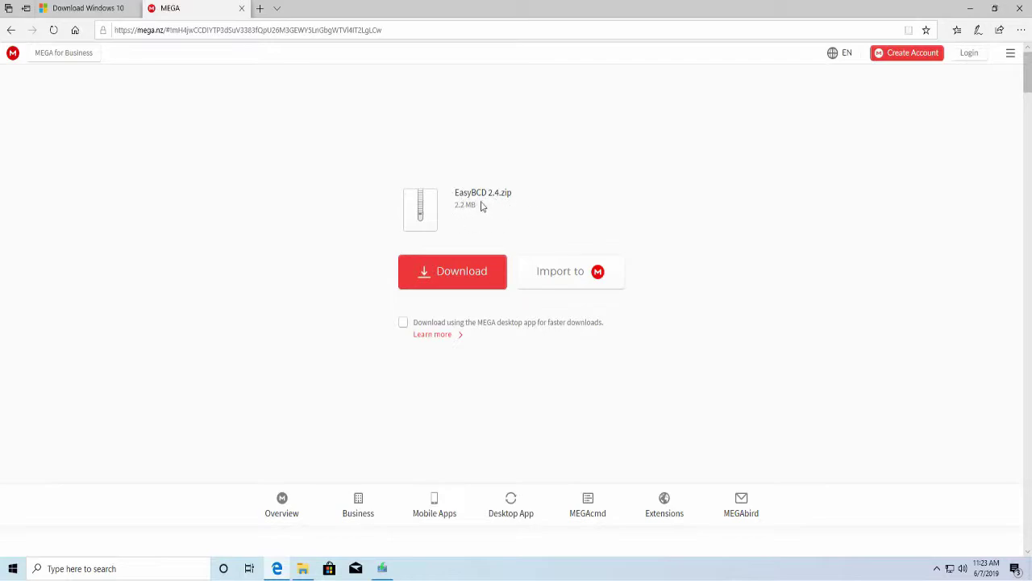
click(119, 10)
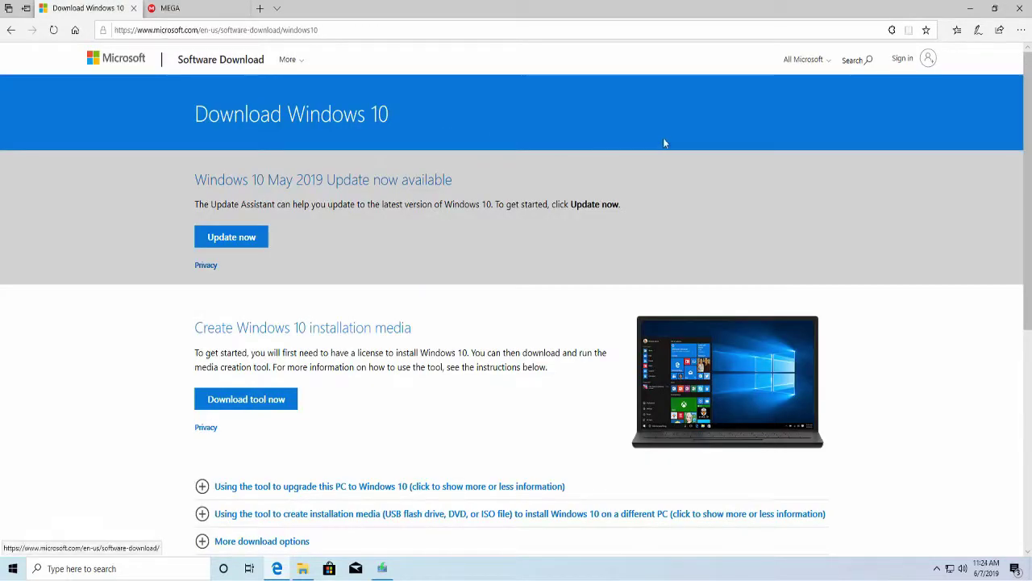
click(972, 10)
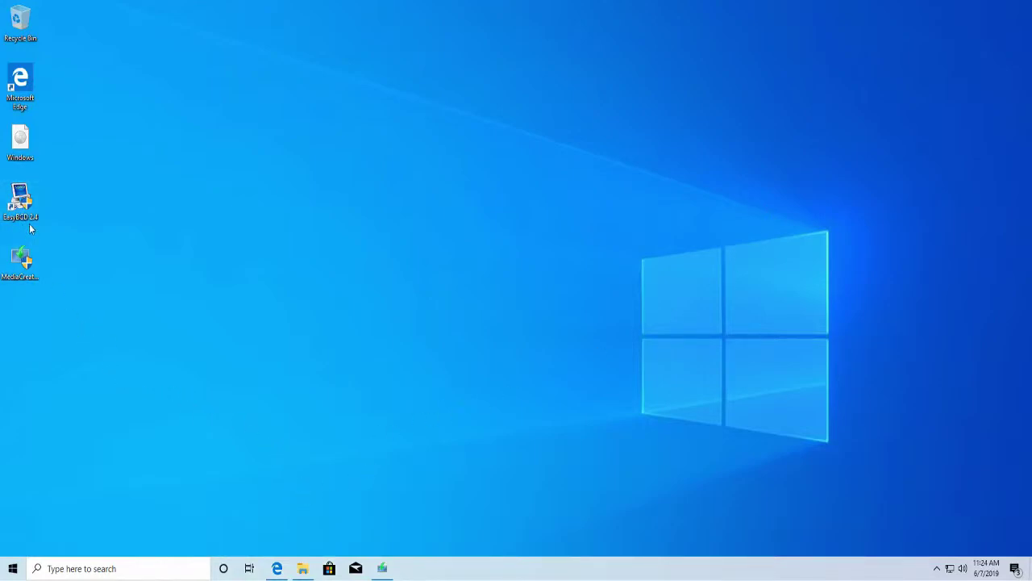
mouse_move(32, 280)
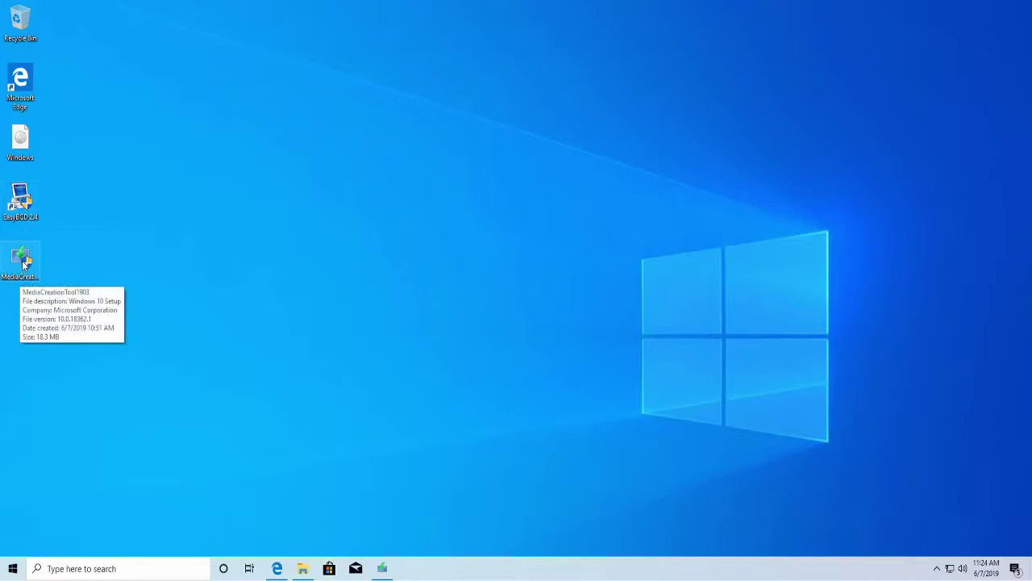
double_click(24, 262)
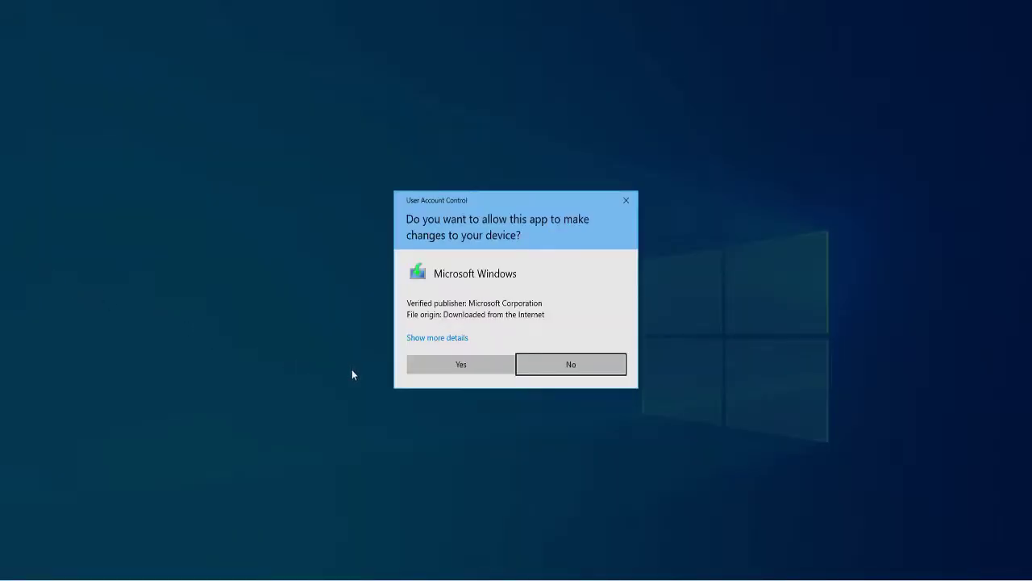
click(600, 371)
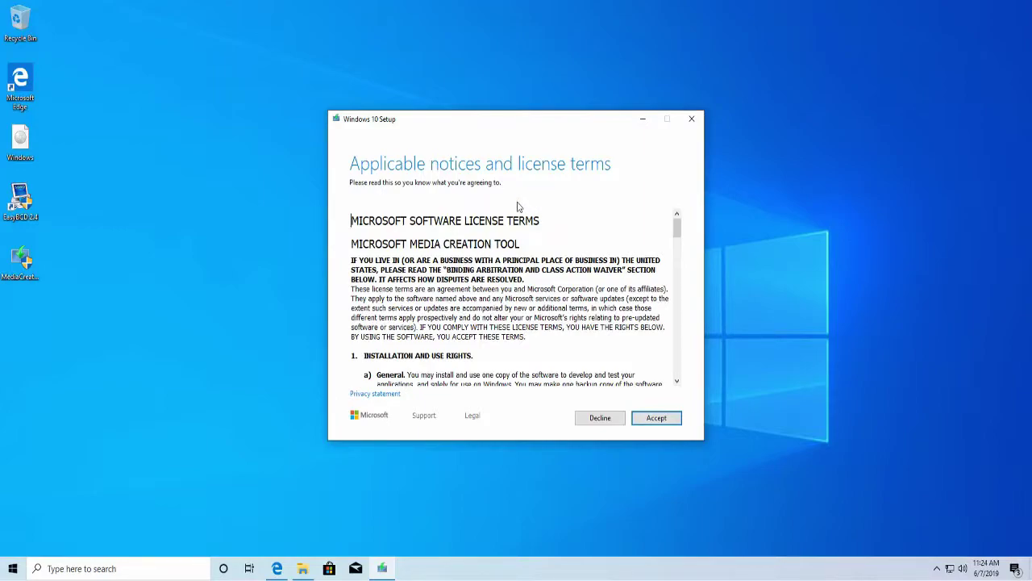
- Accept the license terms and choose to create installation media for another PC with the recommended language, edition and architecture
click(666, 419)
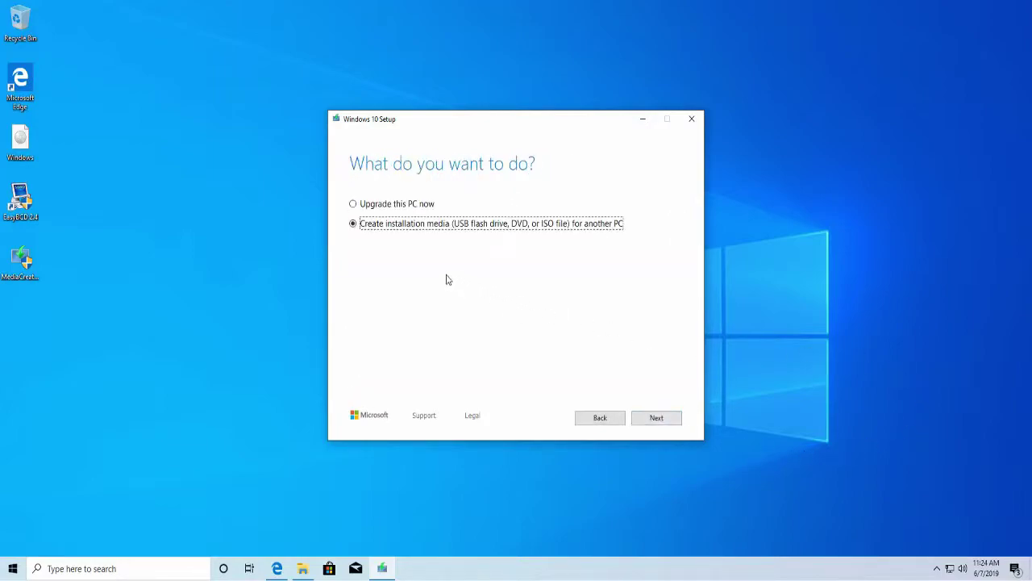
click(369, 205)
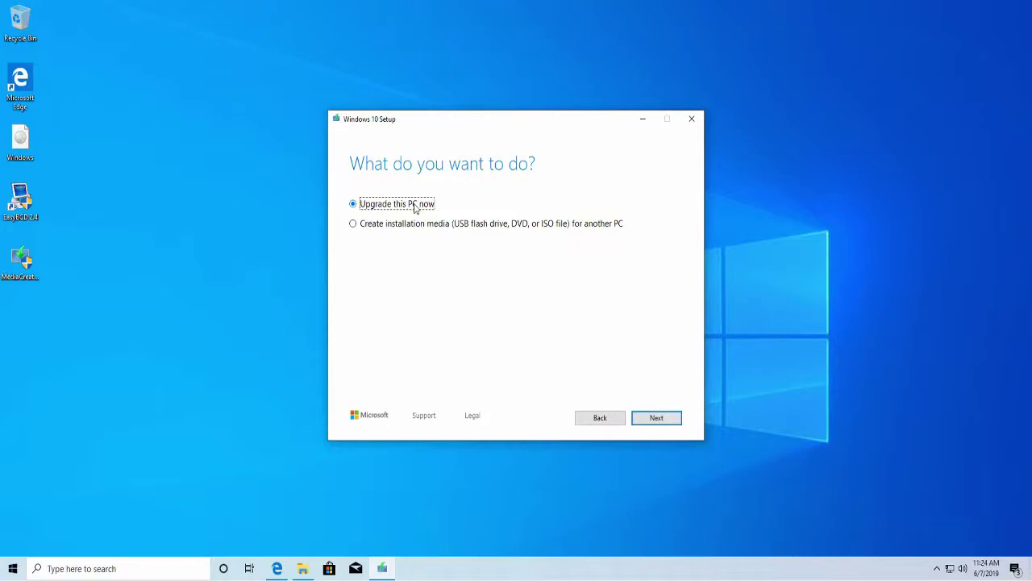
click(411, 226)
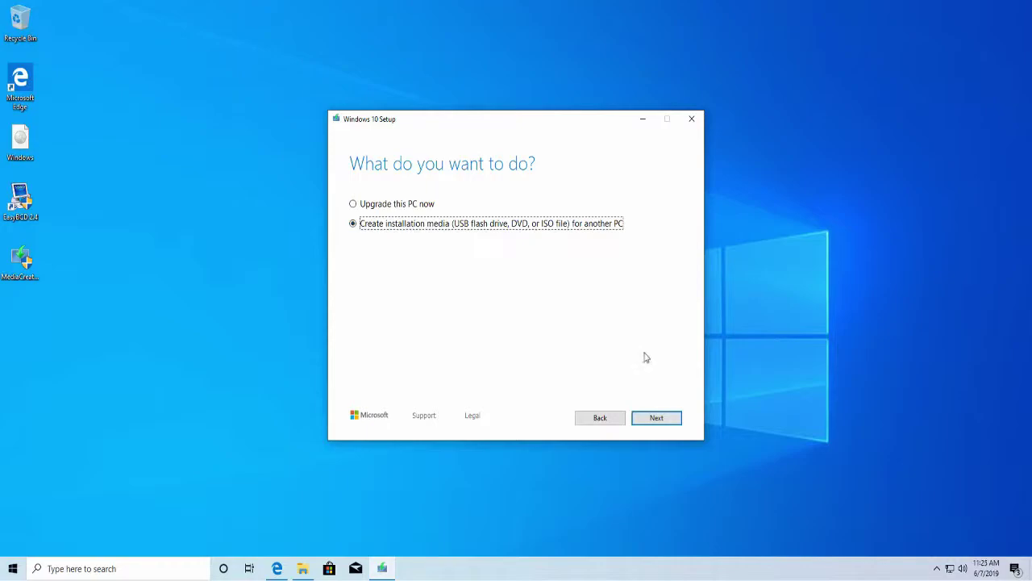
click(670, 421)
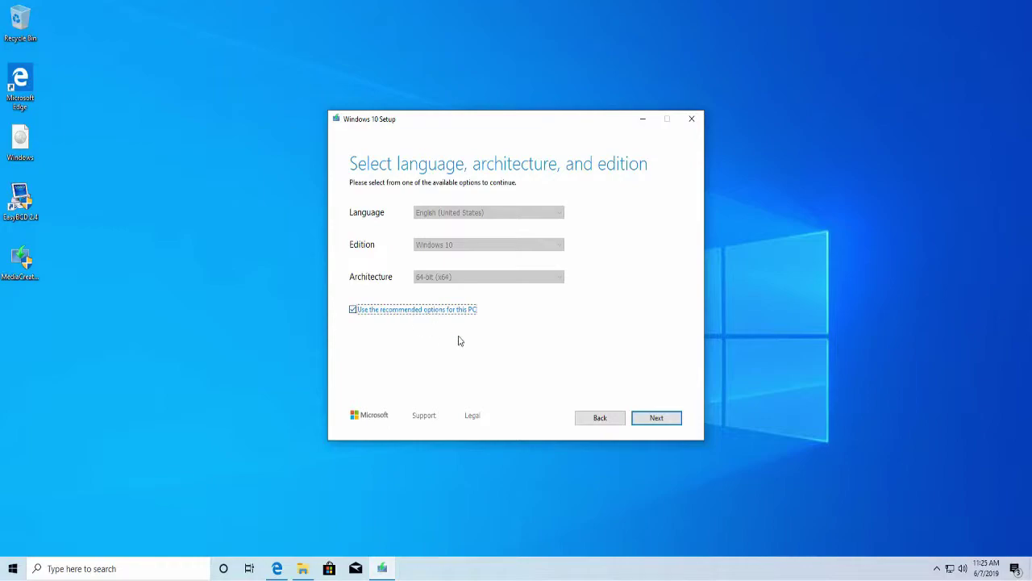
click(659, 420)
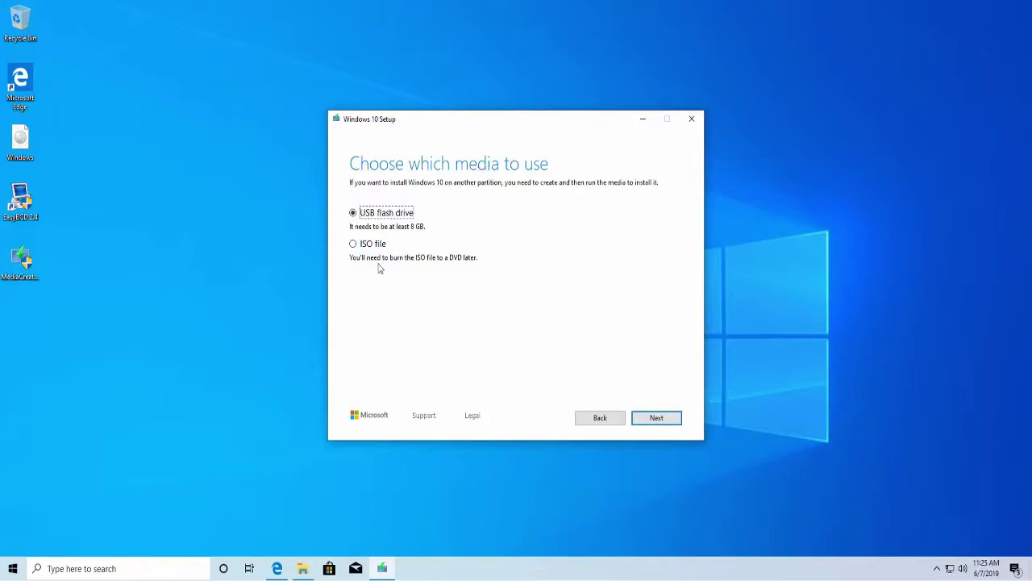
- Select ISO file as the media and browse to the Desktop as save location, cancelling the save and minimizing the setup
click(353, 245)
click(658, 417)
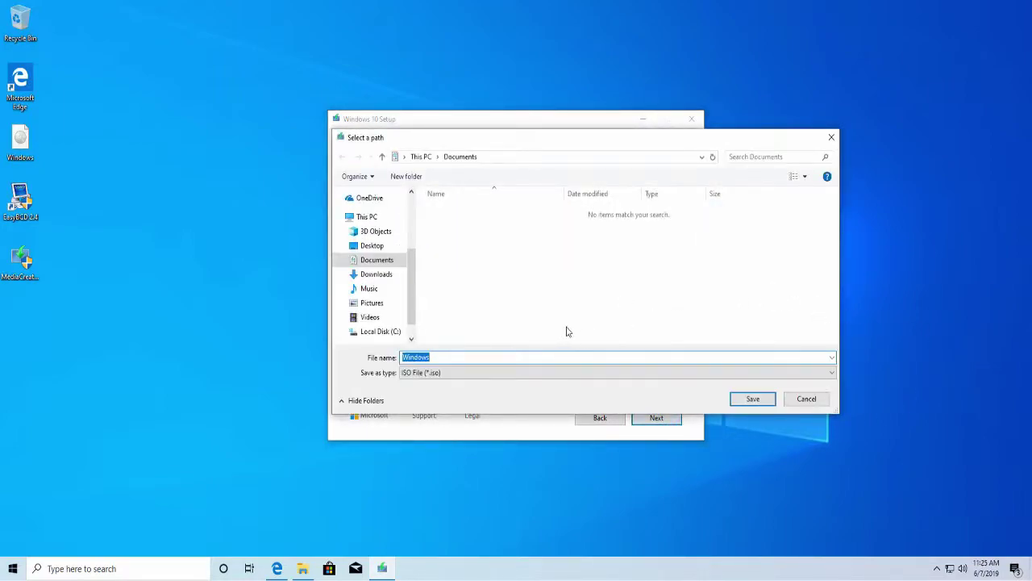
click(370, 248)
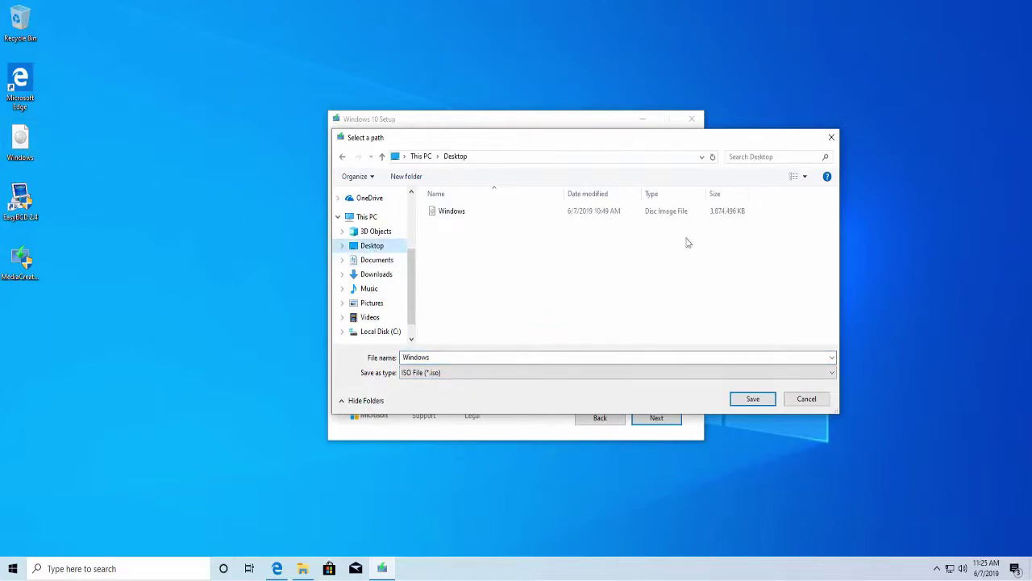
click(807, 399)
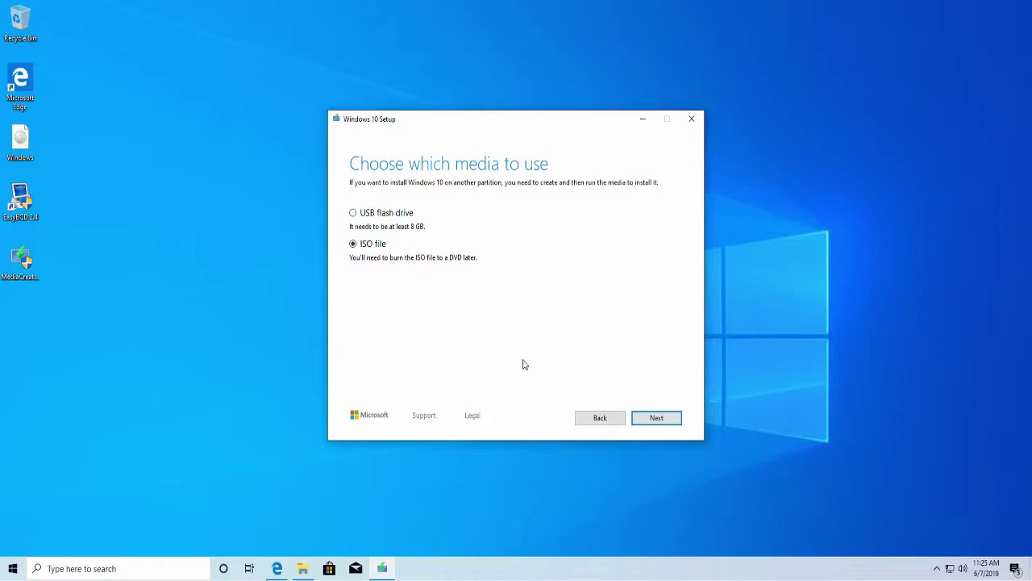
click(640, 120)
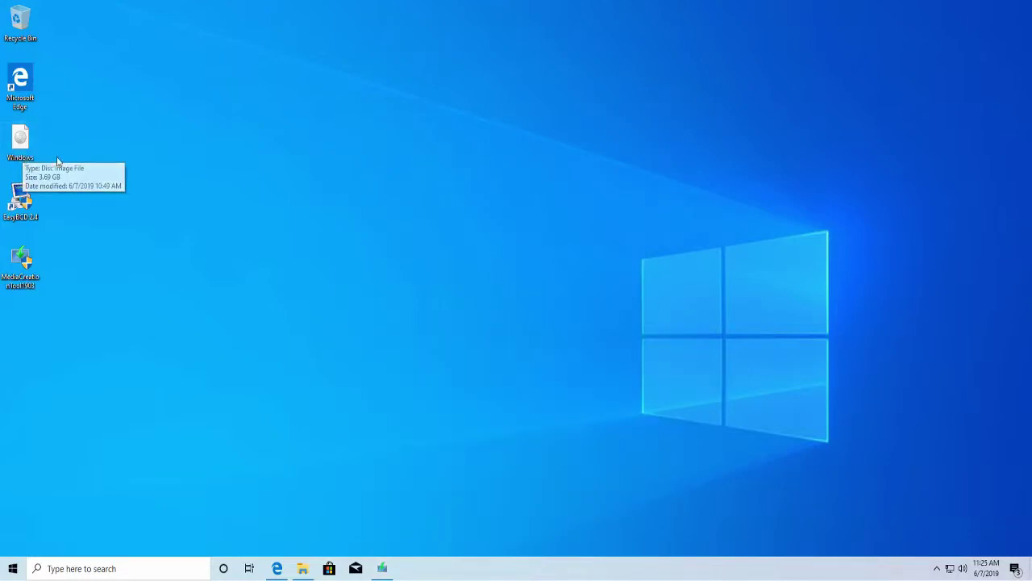
- Mount the Windows disc image from the desktop and check its DVD drive and contents through This PC
double_click(21, 141)
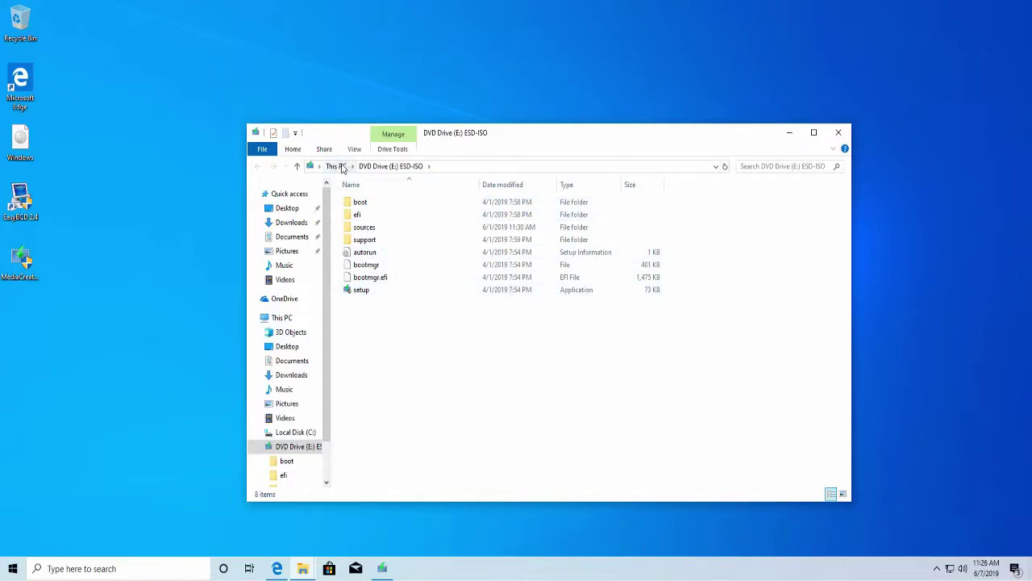
click(336, 166)
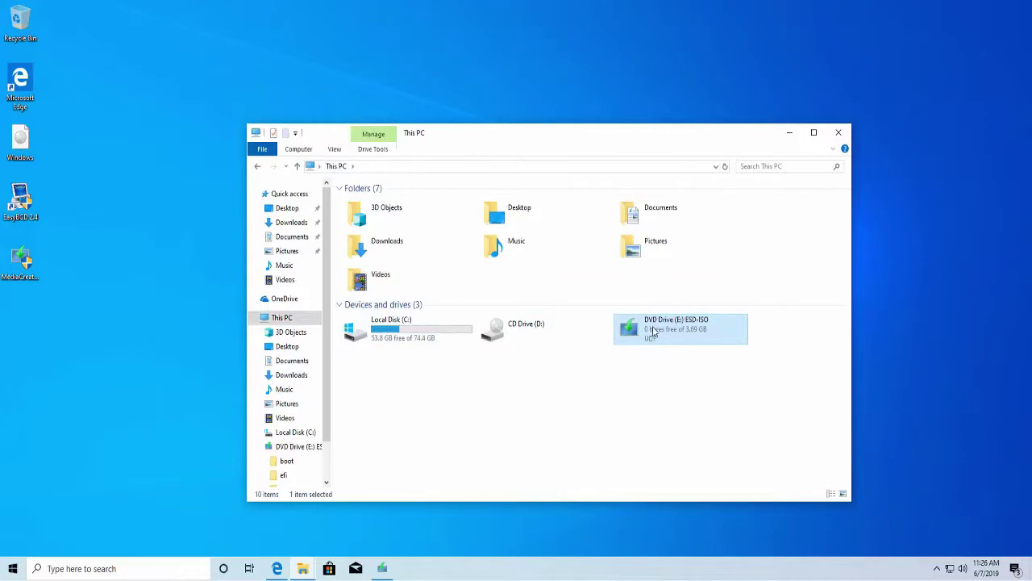
click(729, 353)
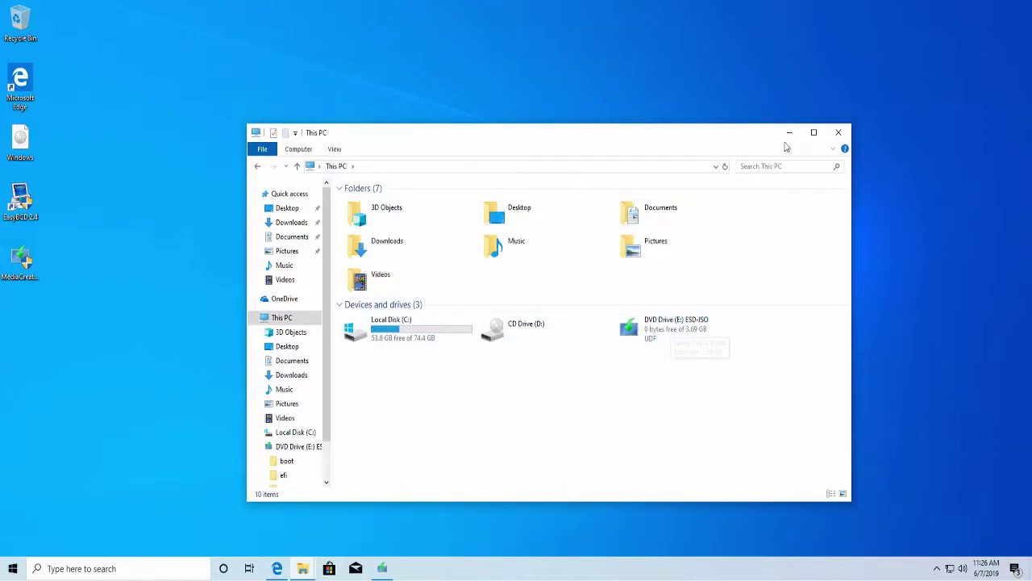
double_click(693, 328)
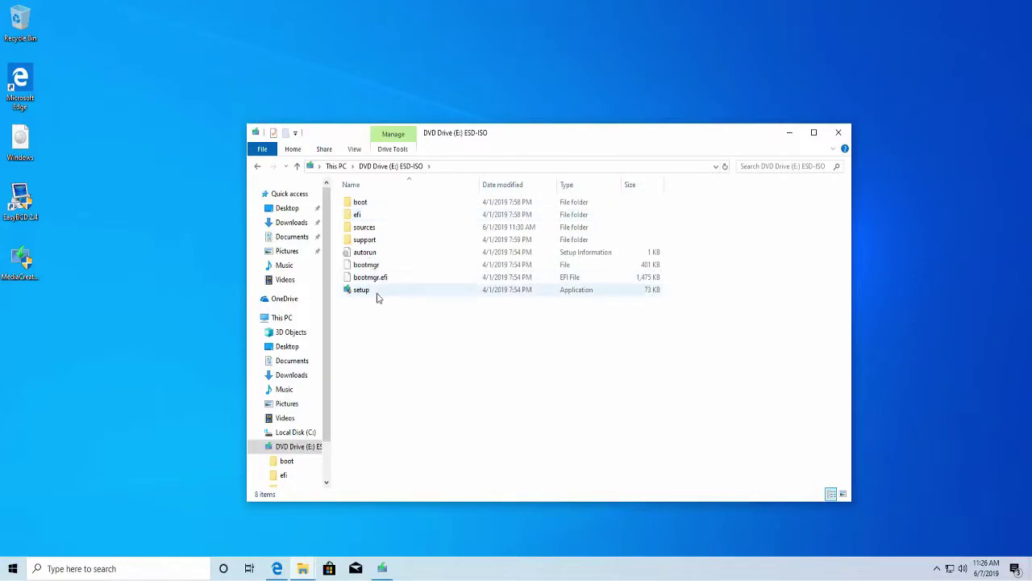
click(342, 168)
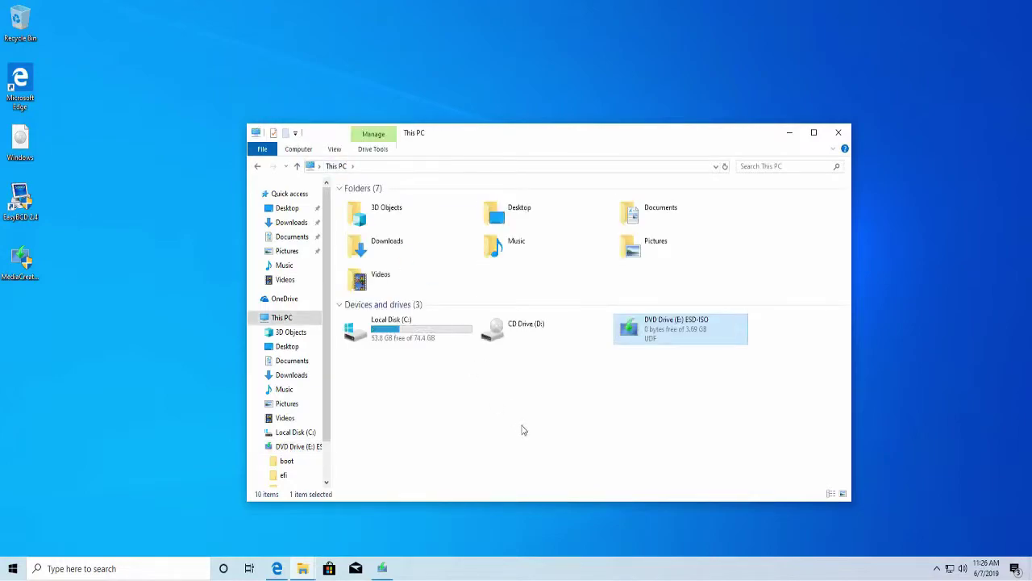
click(787, 132)
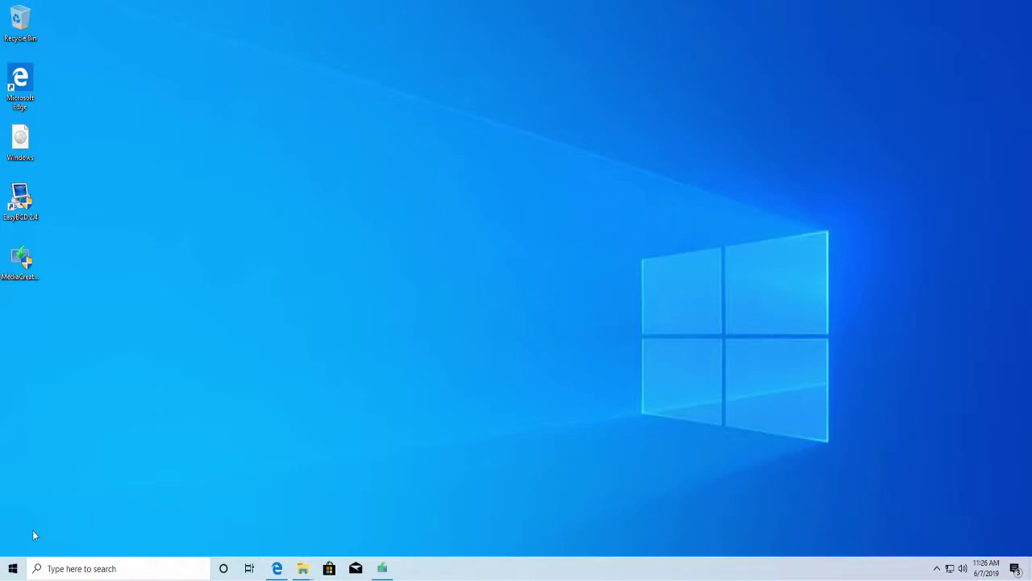
- Open Disk Management and inspect the System Reserved and C: partitions on Disk 0
right_click(12, 568)
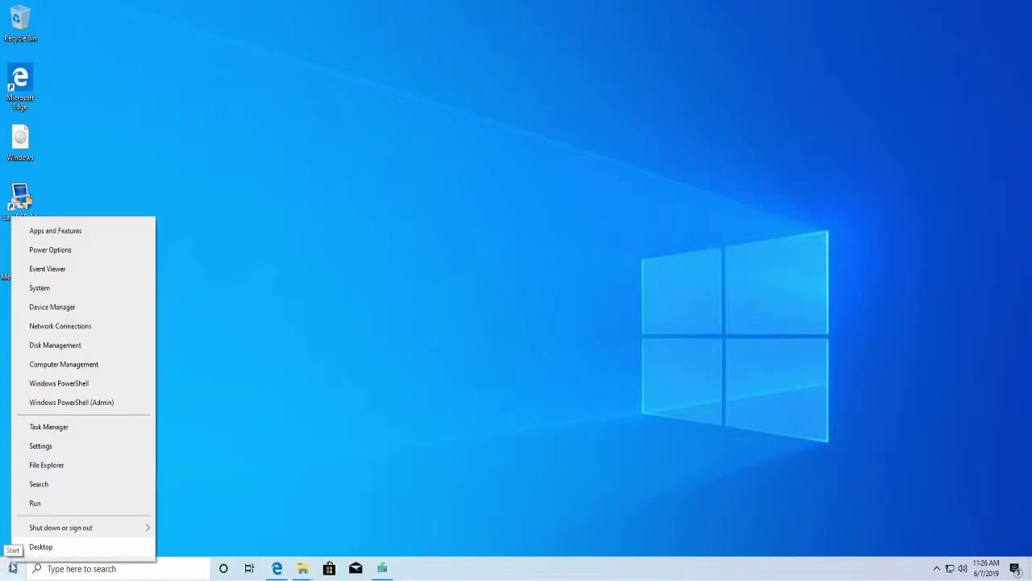
click(56, 345)
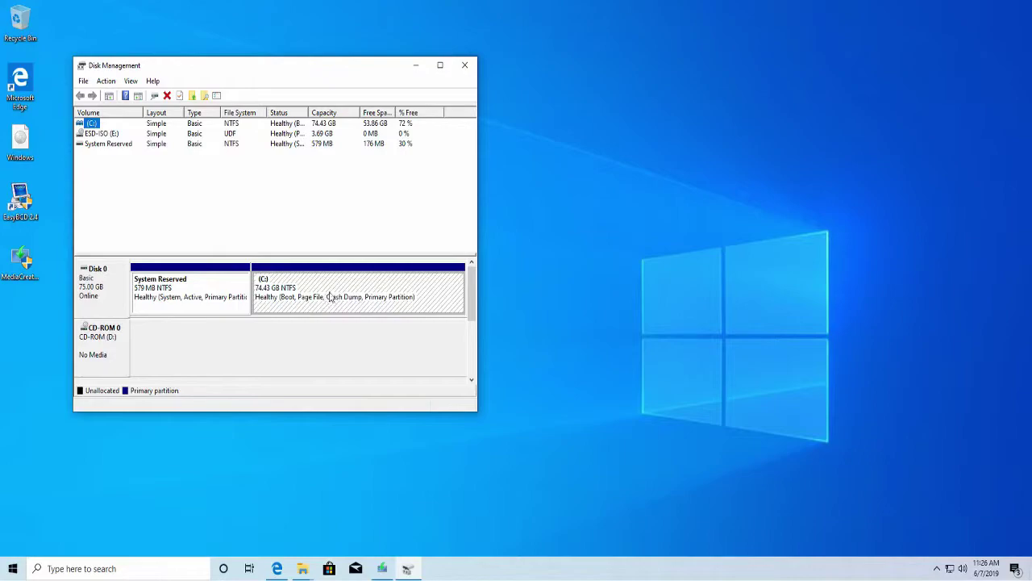
click(209, 303)
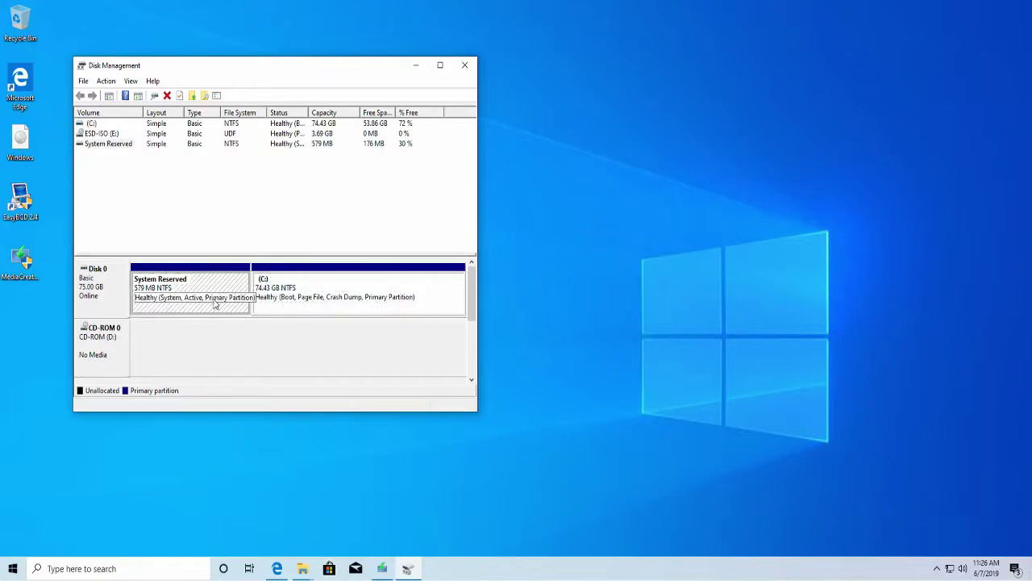
click(296, 300)
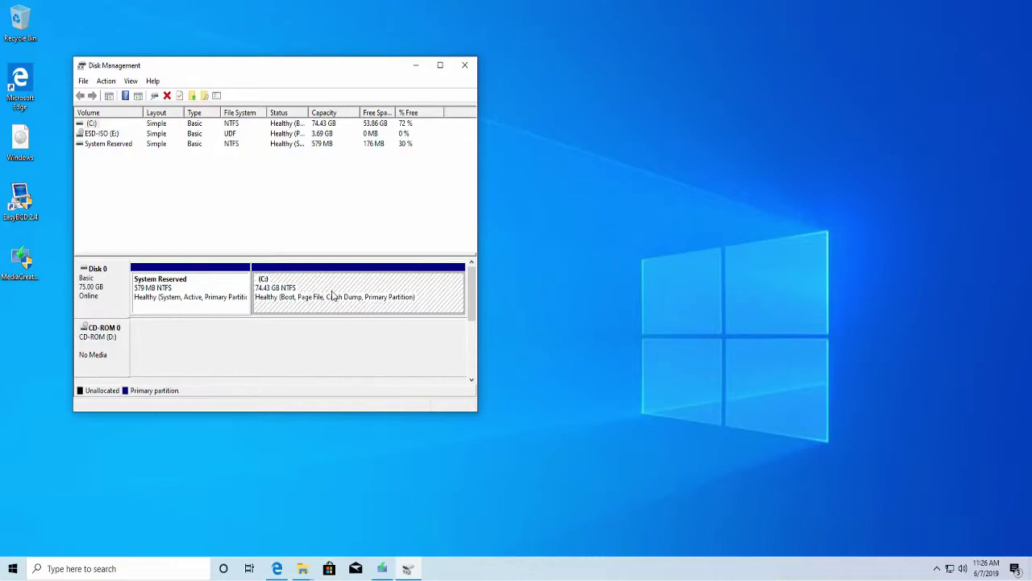
- Shrink the C: volume on Disk 0 by 55101 MB
right_click(334, 292)
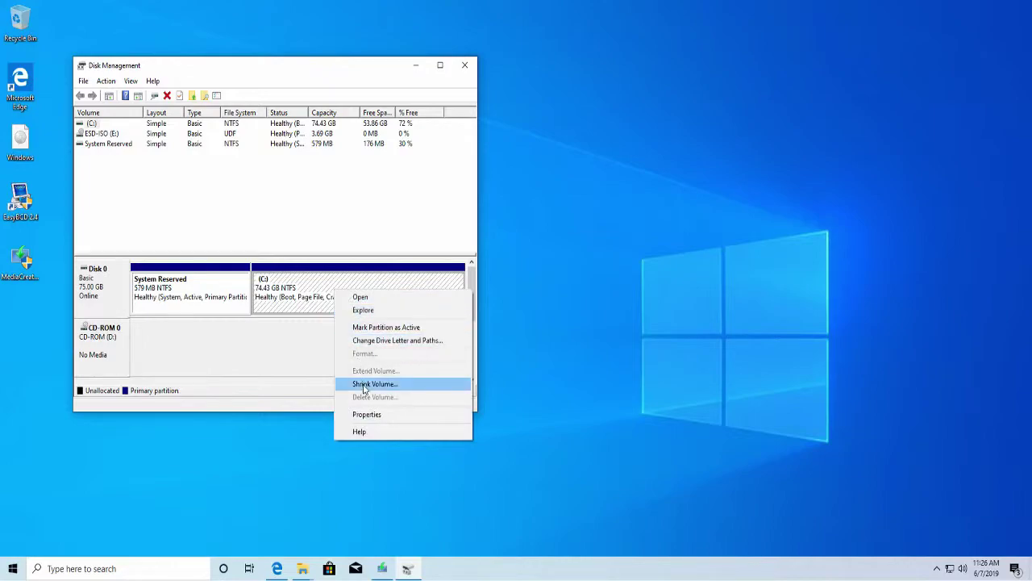
click(365, 385)
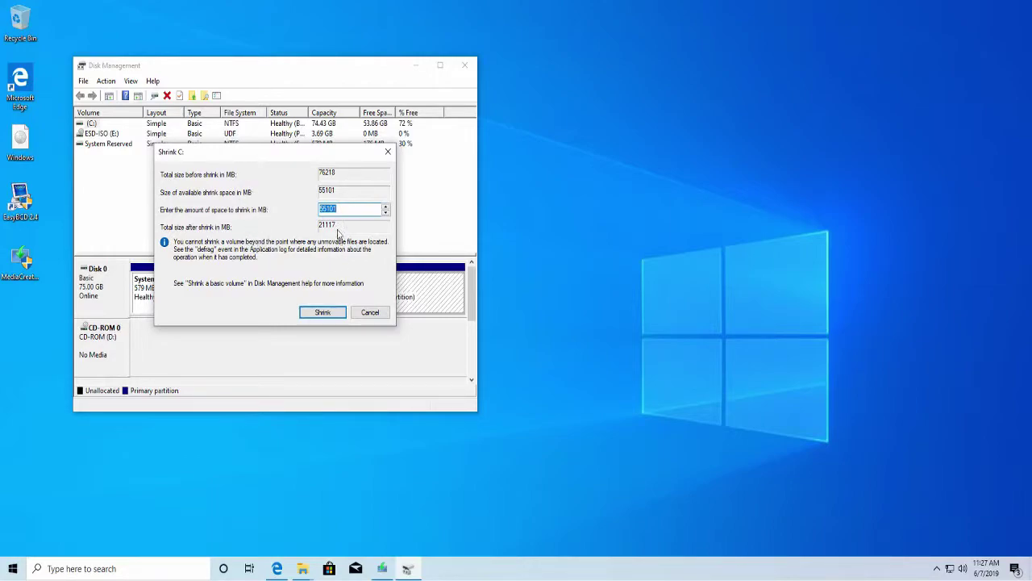
click(316, 313)
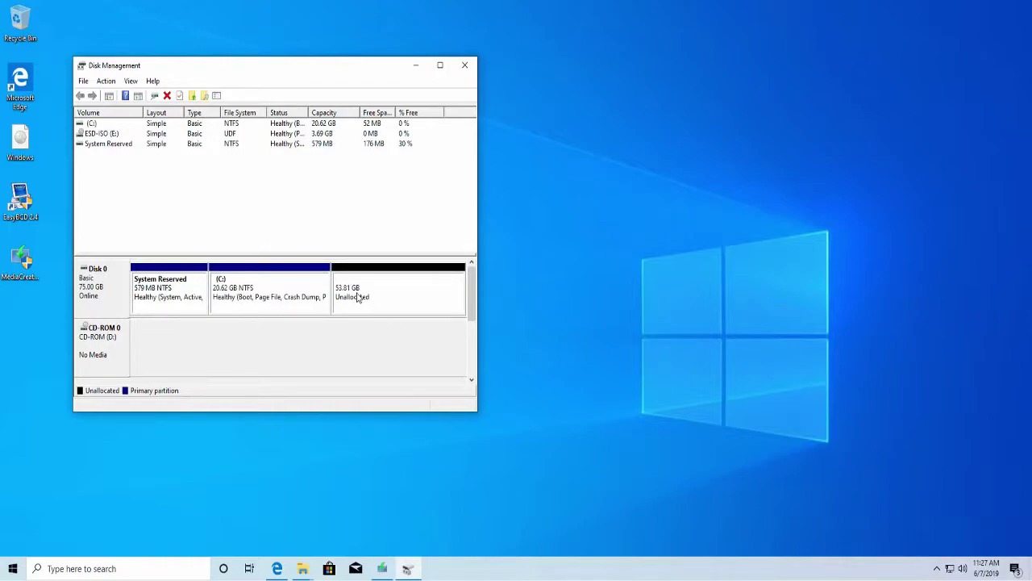
- Start a new simple volume in the unallocated space on Disk 0, using the full size and drive letter F
click(359, 298)
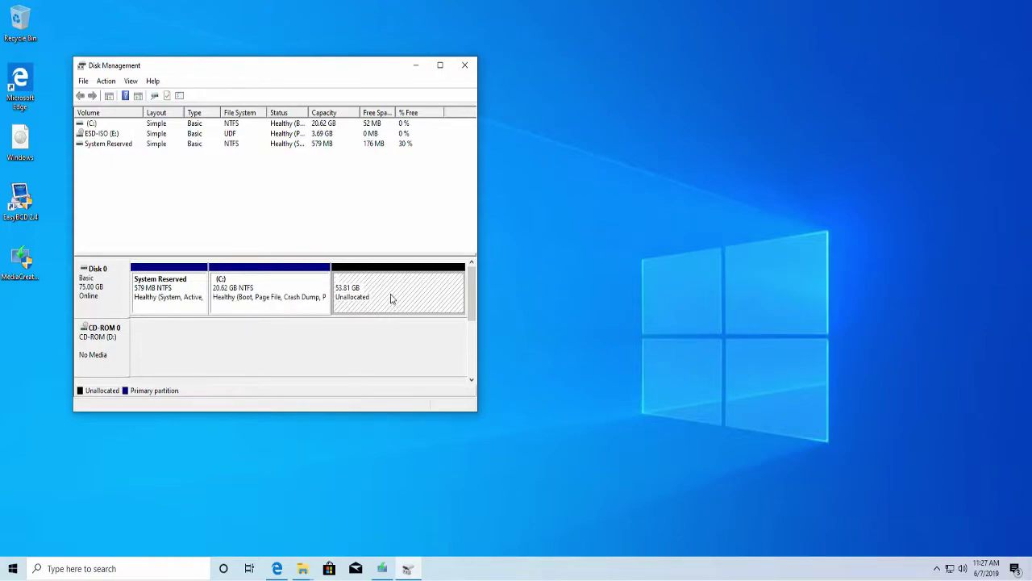
right_click(392, 297)
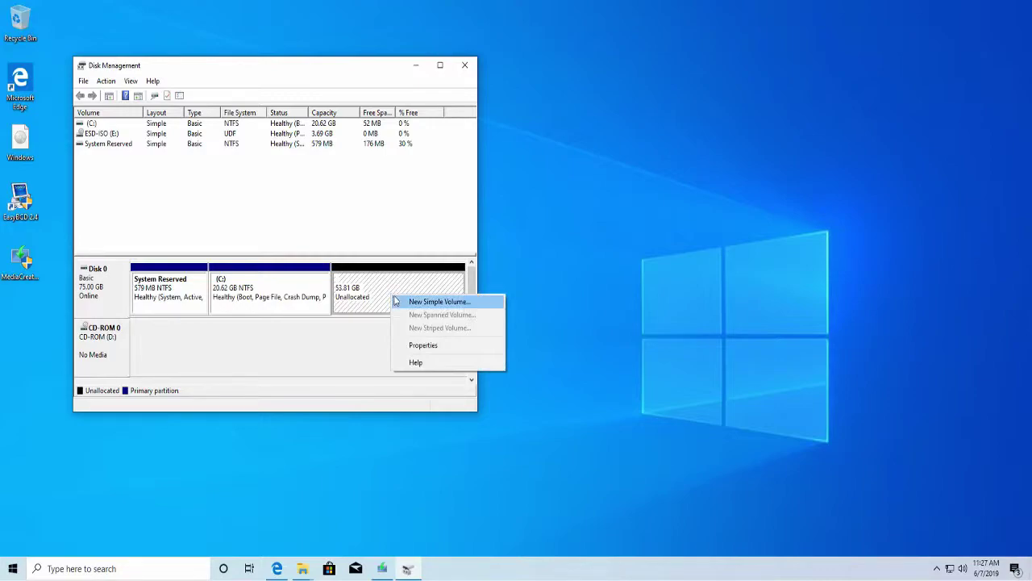
click(400, 303)
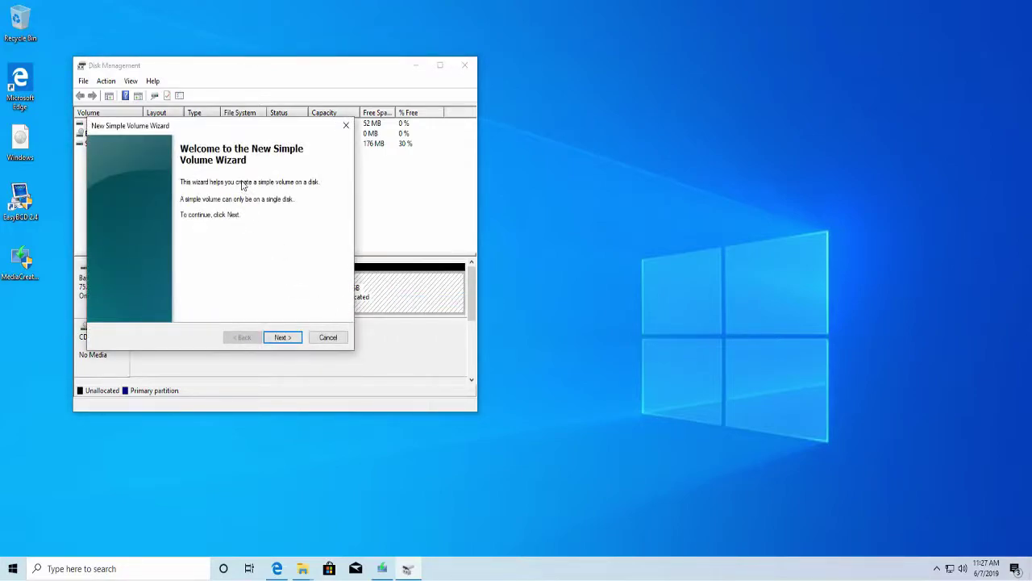
click(282, 339)
click(282, 339)
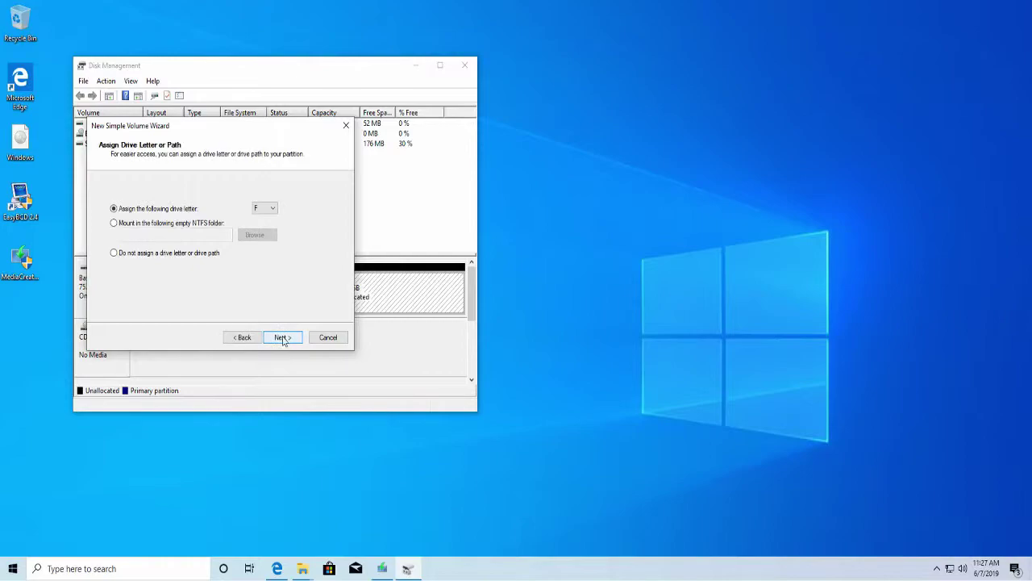
click(283, 339)
- Label the new volume WinRecovery, quick-format it as NTFS with default allocation size, and close Disk Management
drag(274, 268, 195, 264)
click(273, 268)
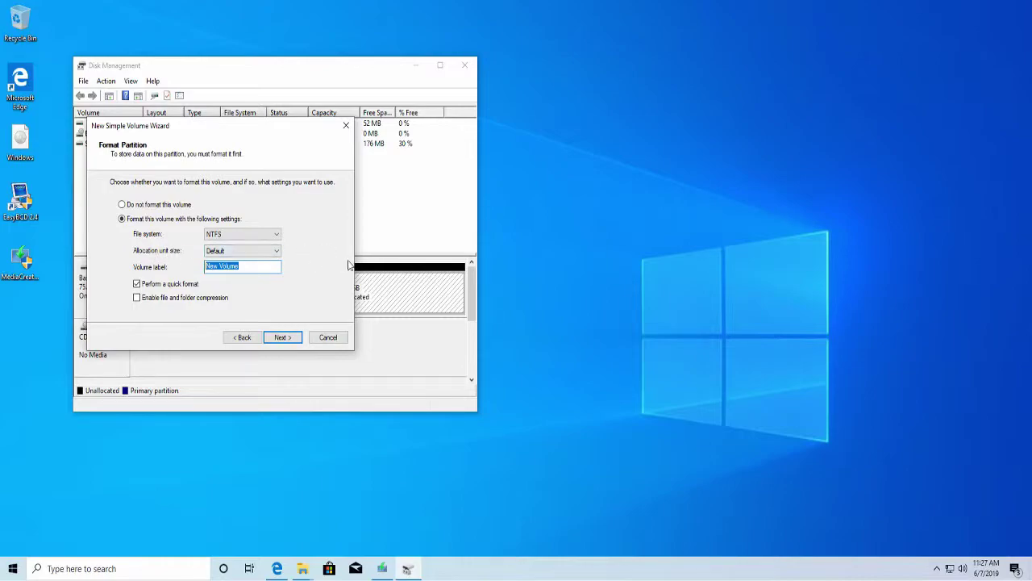
key(BackSpace)
click(282, 338)
click(283, 339)
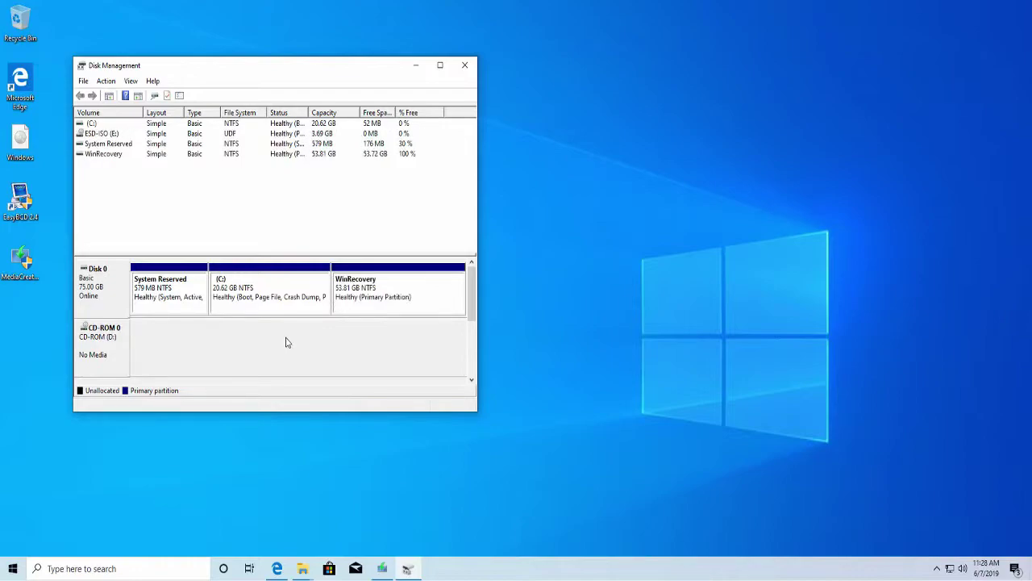
click(471, 68)
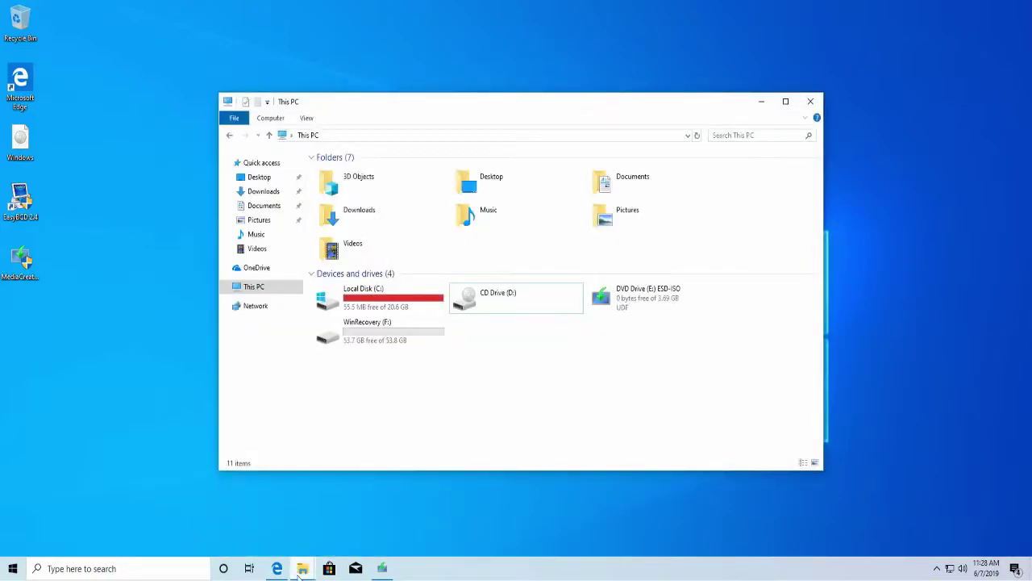
- Arrange two File Explorer windows side by side, one showing WinRecovery (F:) and the other the ESD-ISO DVD drive (E:)
mouse_move(302, 568)
click(375, 542)
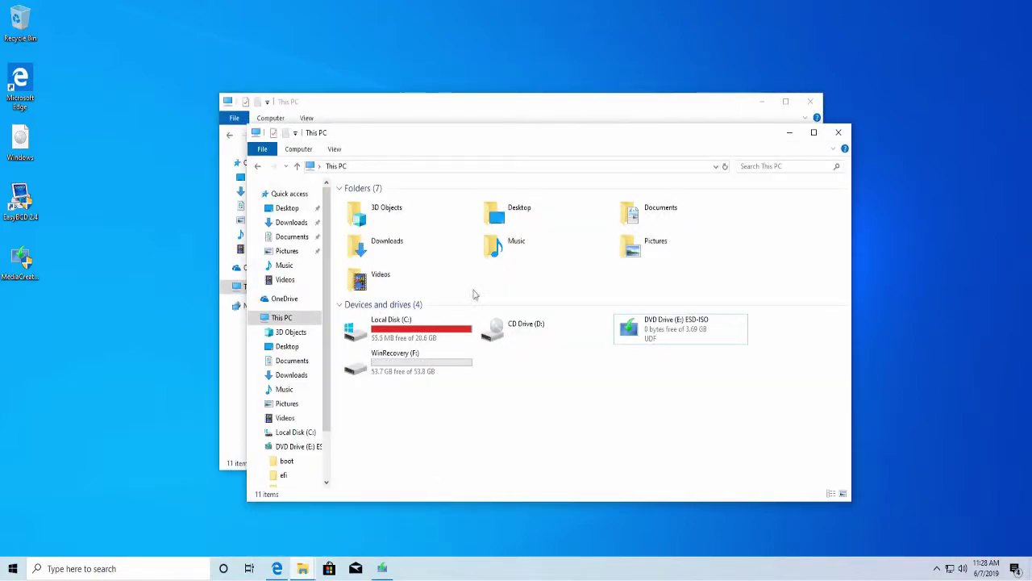
drag(390, 140, 644, 125)
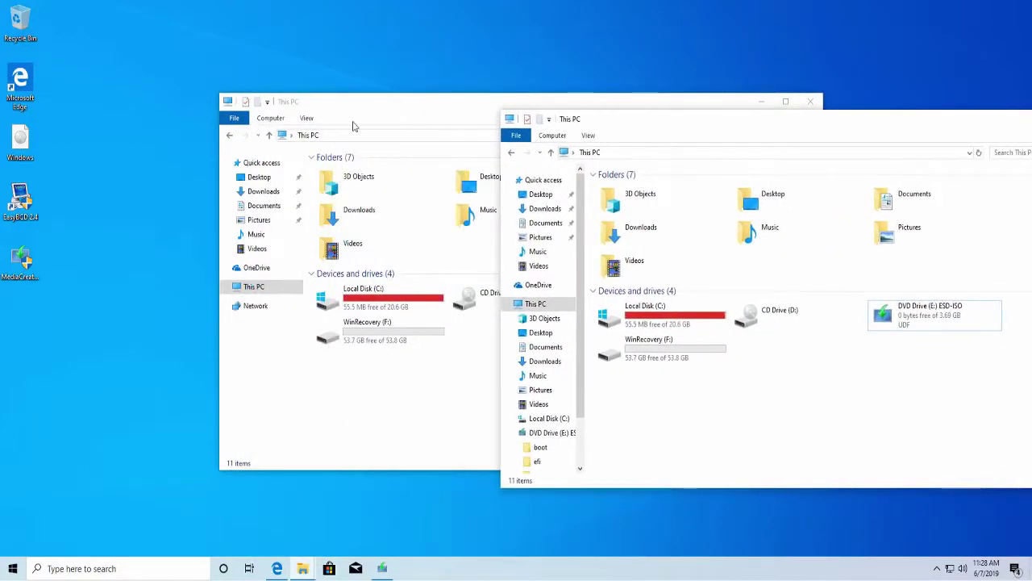
click(372, 120)
drag(396, 104, 156, 100)
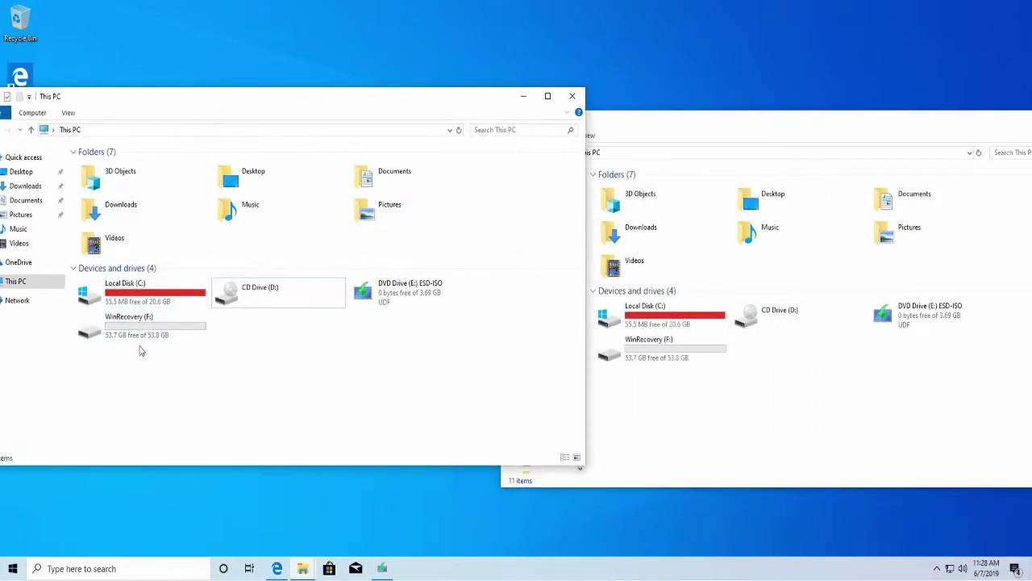
double_click(137, 326)
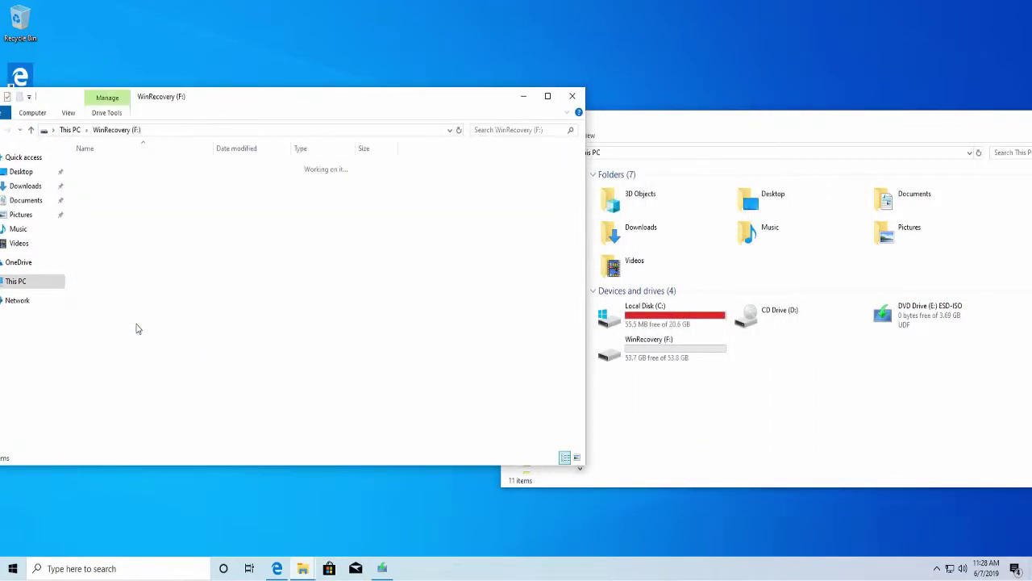
click(836, 455)
click(934, 320)
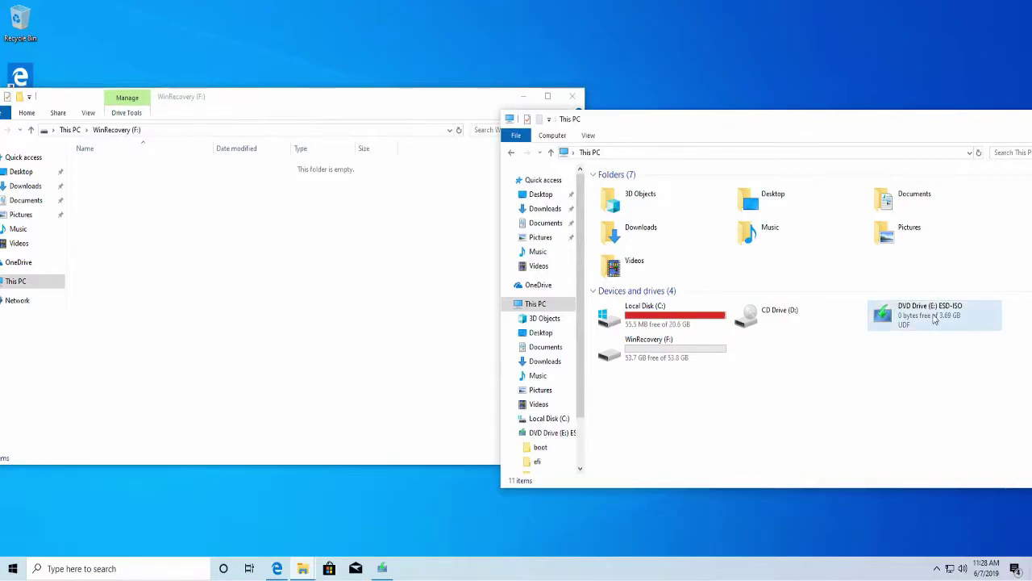
double_click(934, 320)
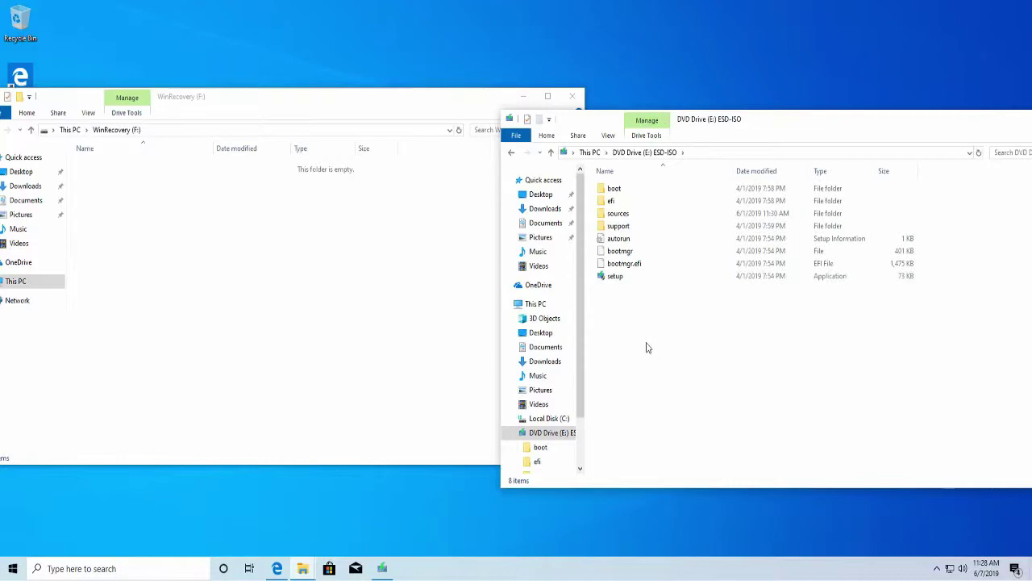
- Copy all files and folders from the ESD-ISO DVD drive (E:) to WinRecovery (F:)
drag(647, 343, 680, 189)
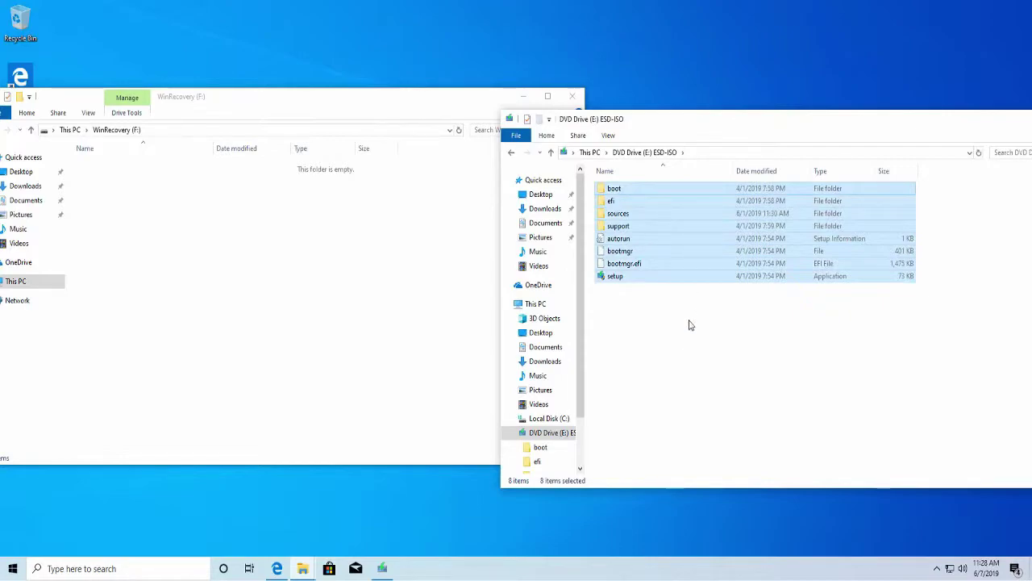
click(689, 332)
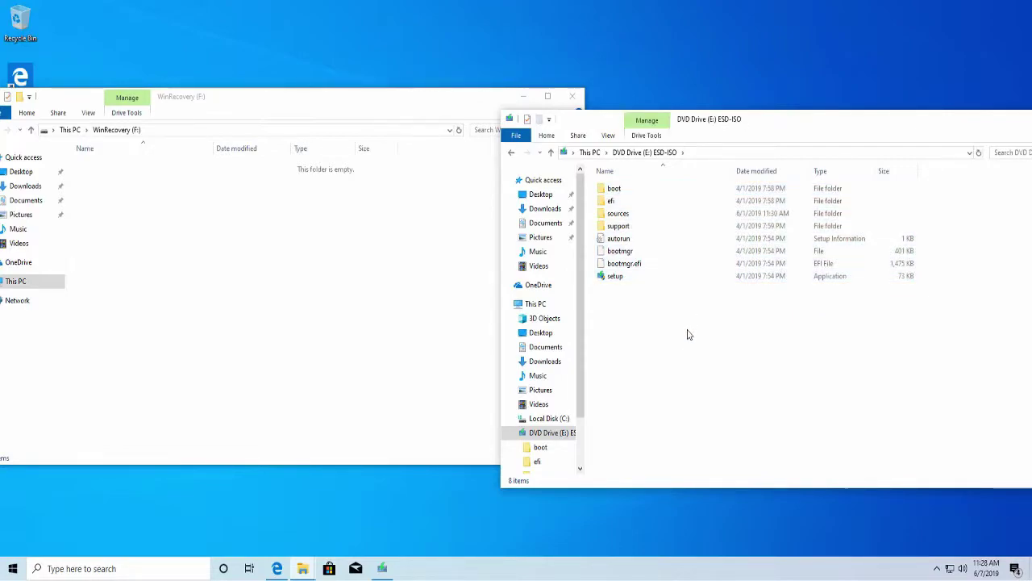
drag(687, 329, 639, 188)
click(677, 381)
key(ctrl+a)
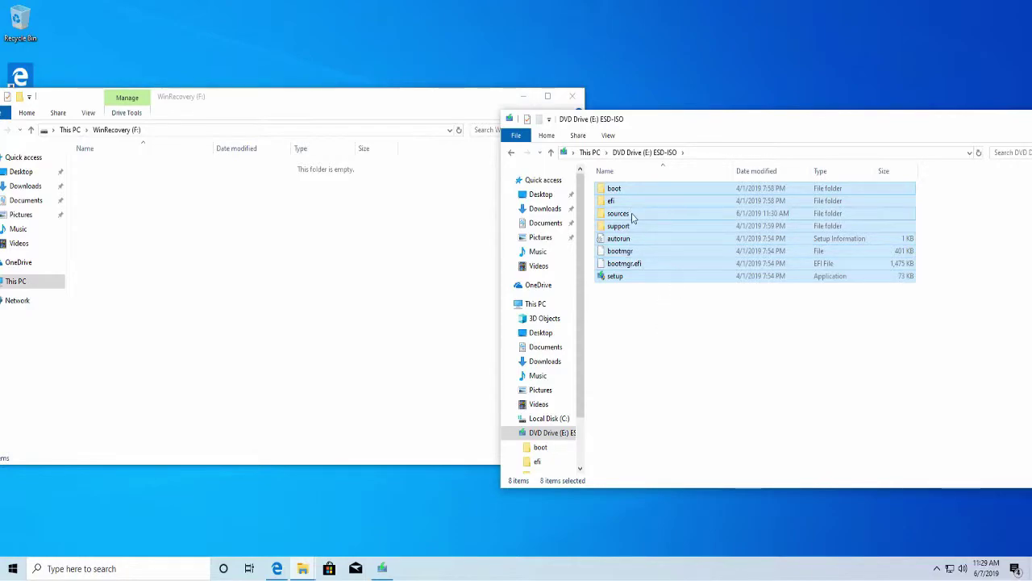
drag(633, 217, 284, 284)
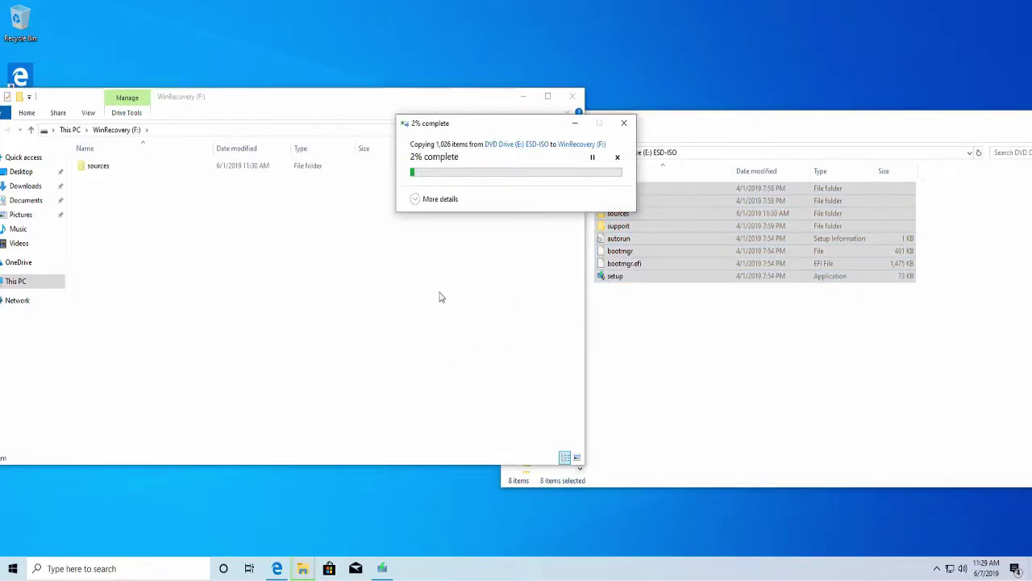
click(427, 200)
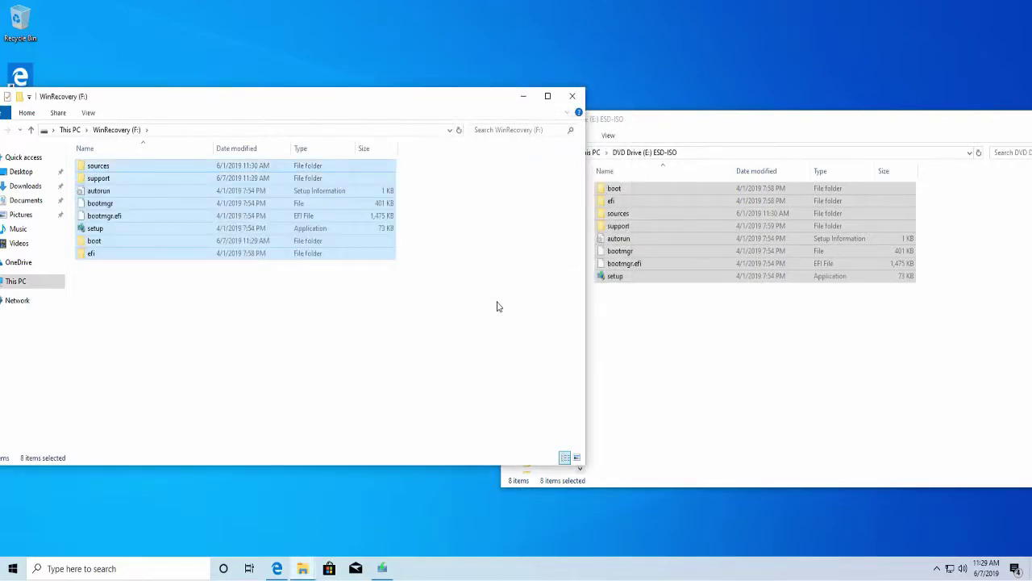
- Refresh the WinRecovery (F:) folder listing and close both File Explorer windows
click(495, 307)
right_click(495, 305)
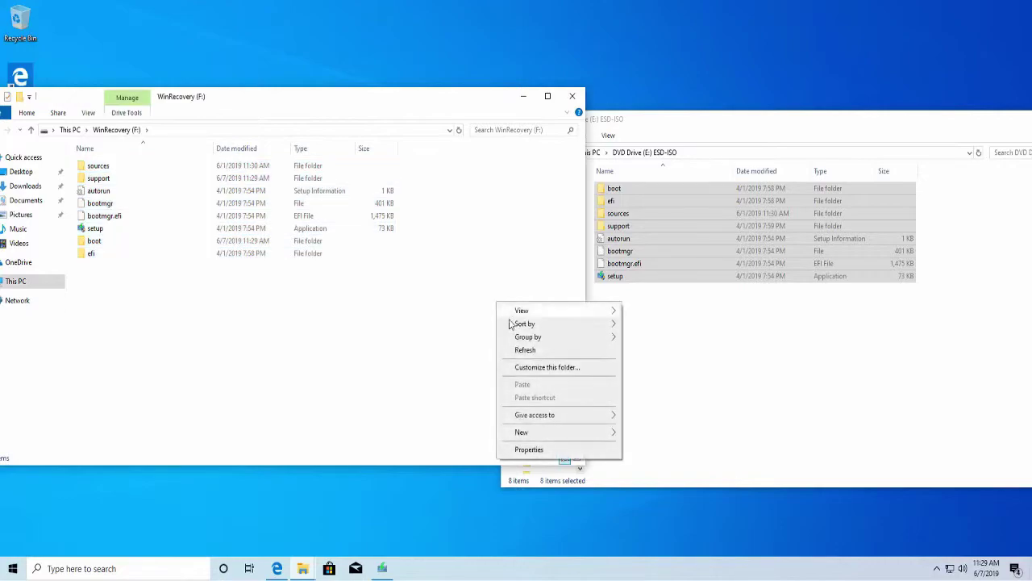
click(526, 352)
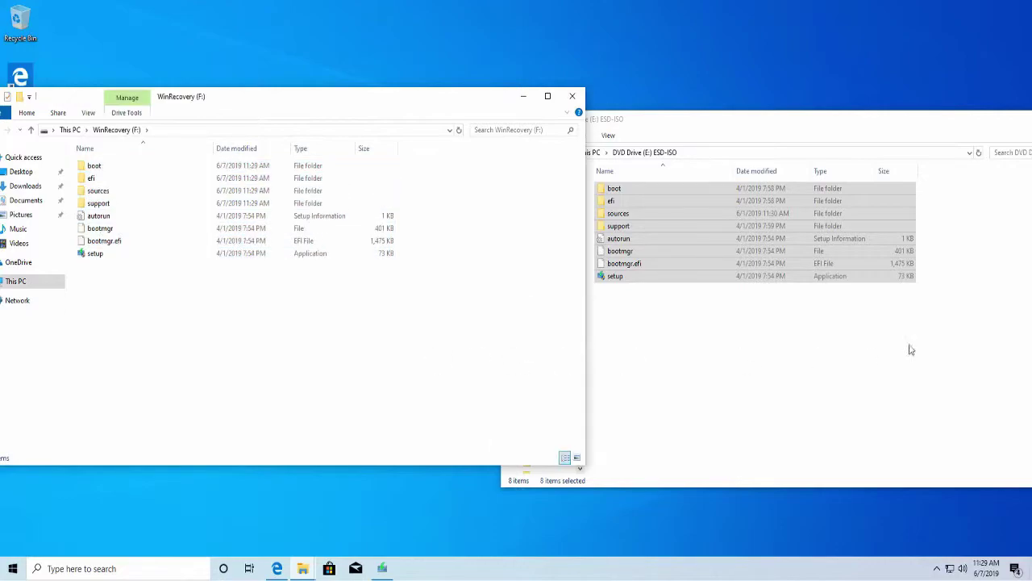
click(615, 451)
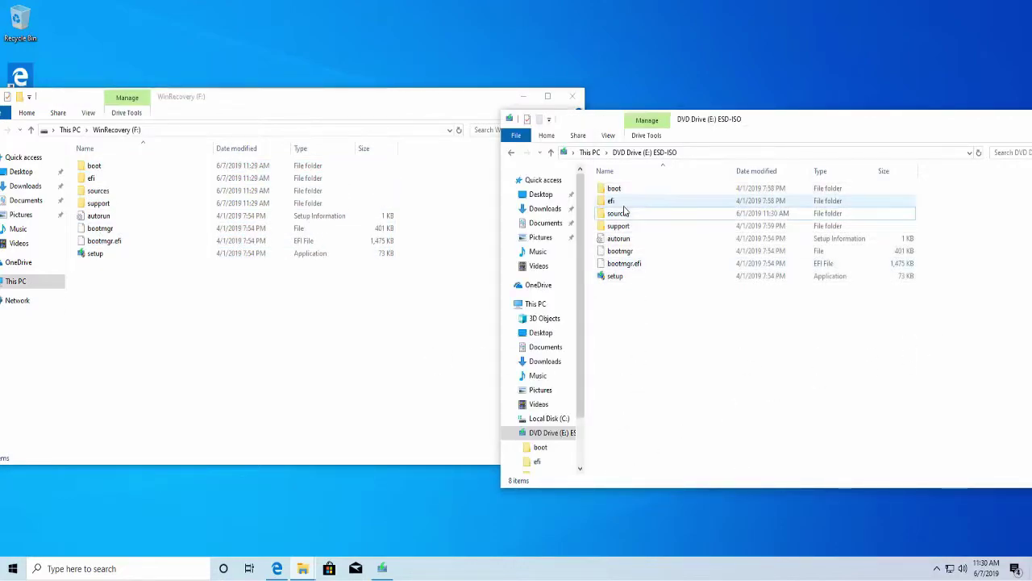
drag(861, 129, 384, 210)
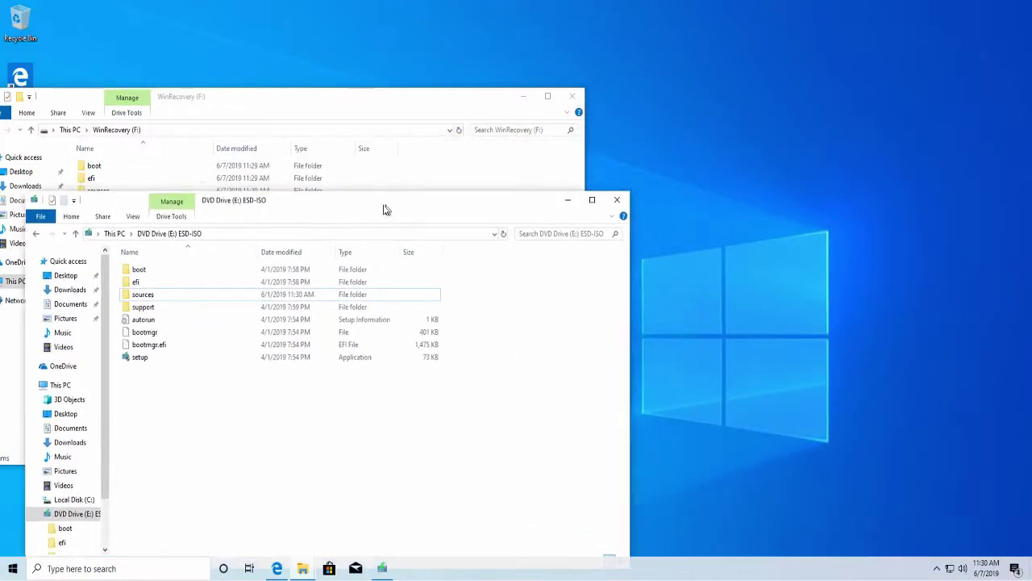
click(616, 201)
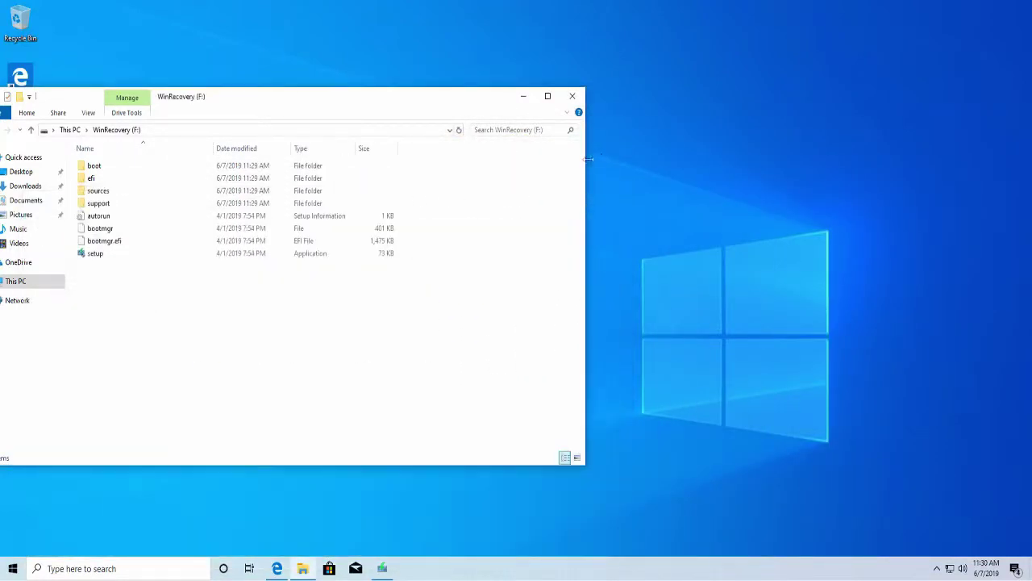
click(583, 96)
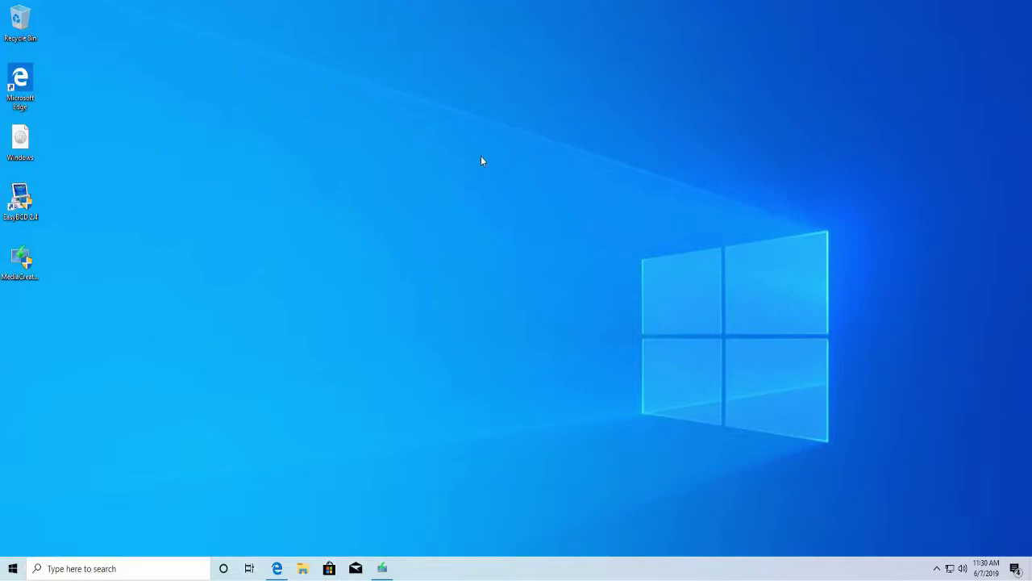
- Launch EasyBCD 2.4, allow it to make changes, and open the new-entry settings for a WinPE image
double_click(13, 200)
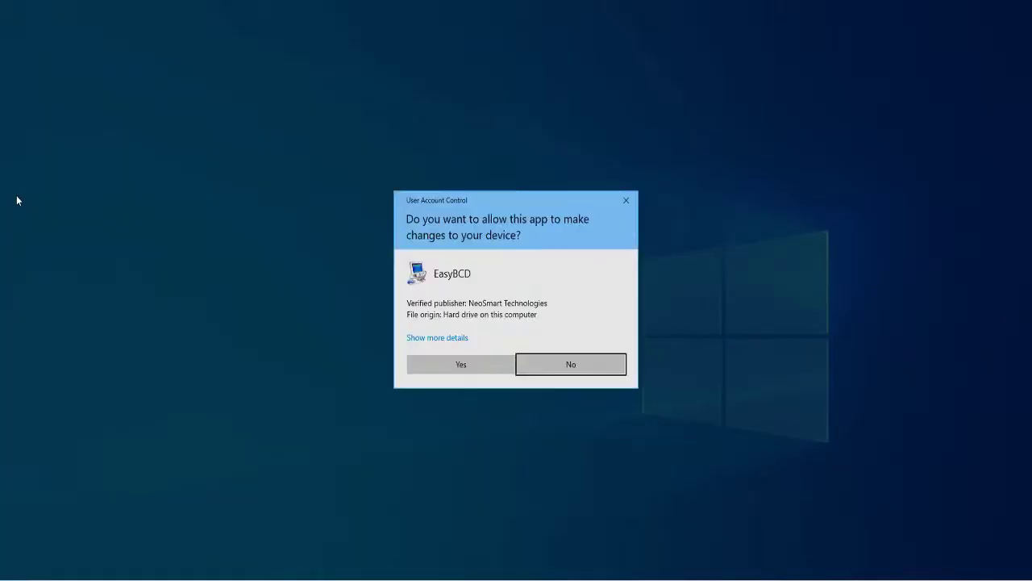
click(454, 367)
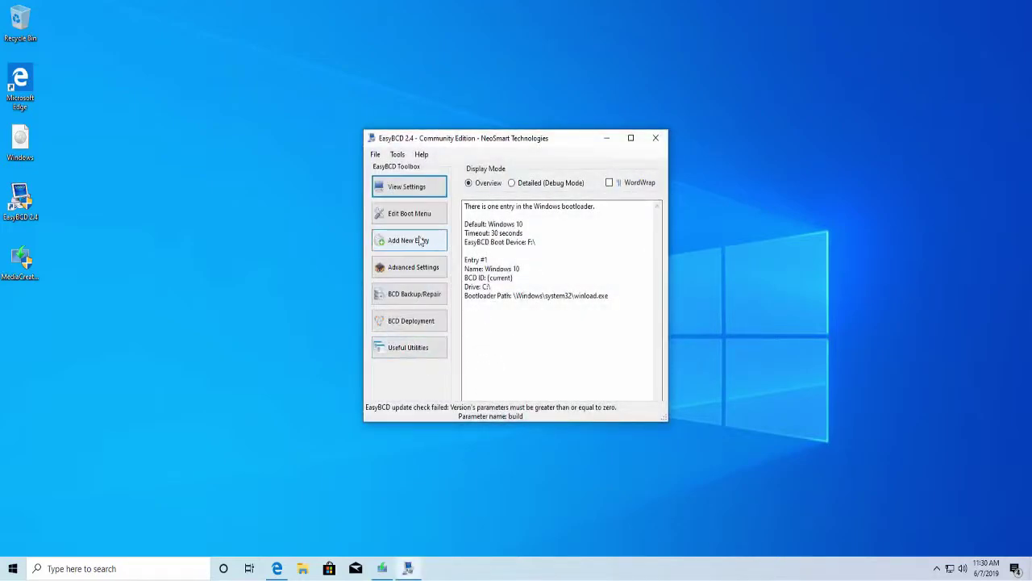
click(395, 243)
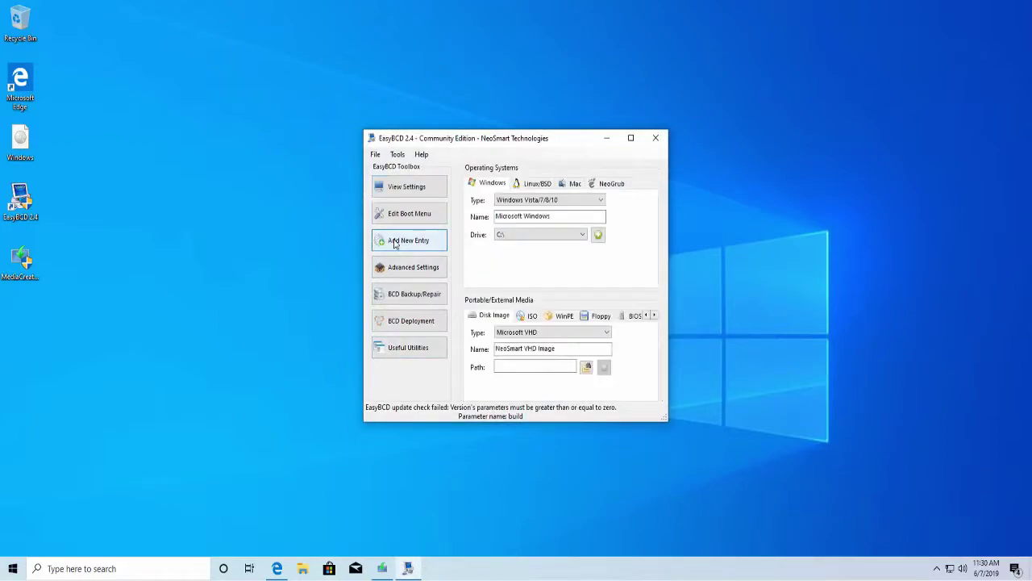
click(559, 317)
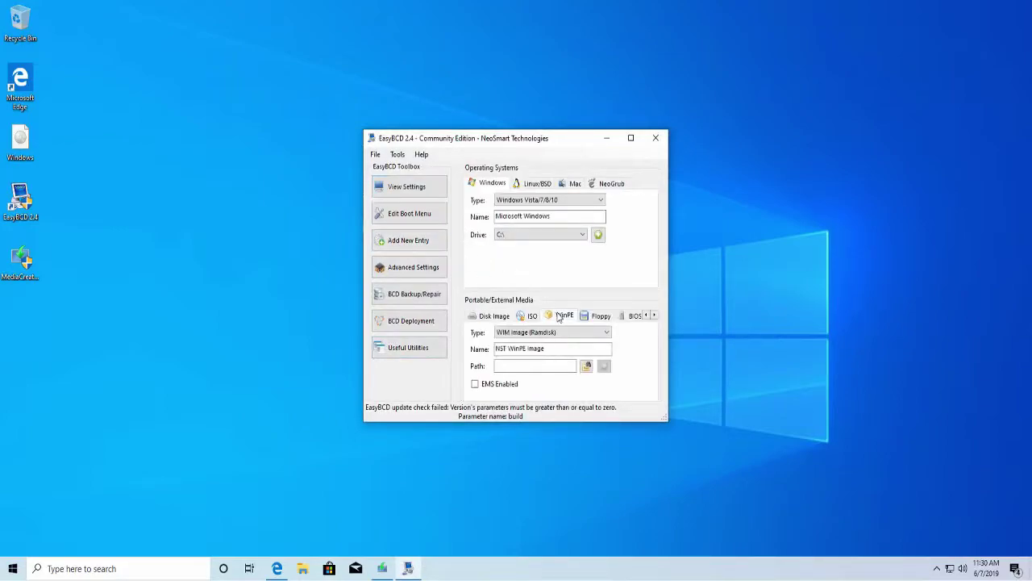
- Set boot.wim from the sources folder on WinRecovery (F:) as the WinPE image path and add the boot entry
click(587, 369)
click(587, 367)
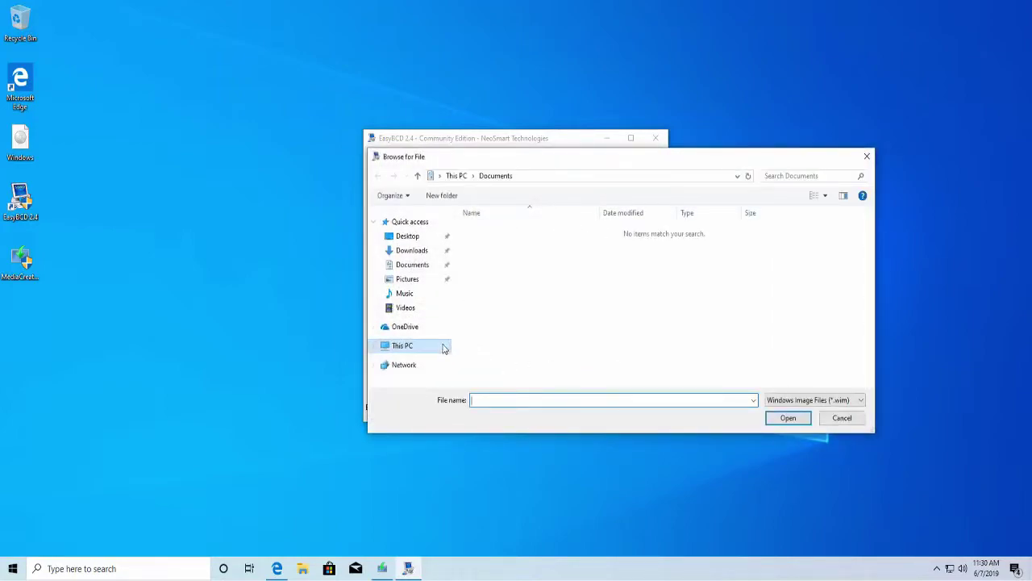
click(409, 348)
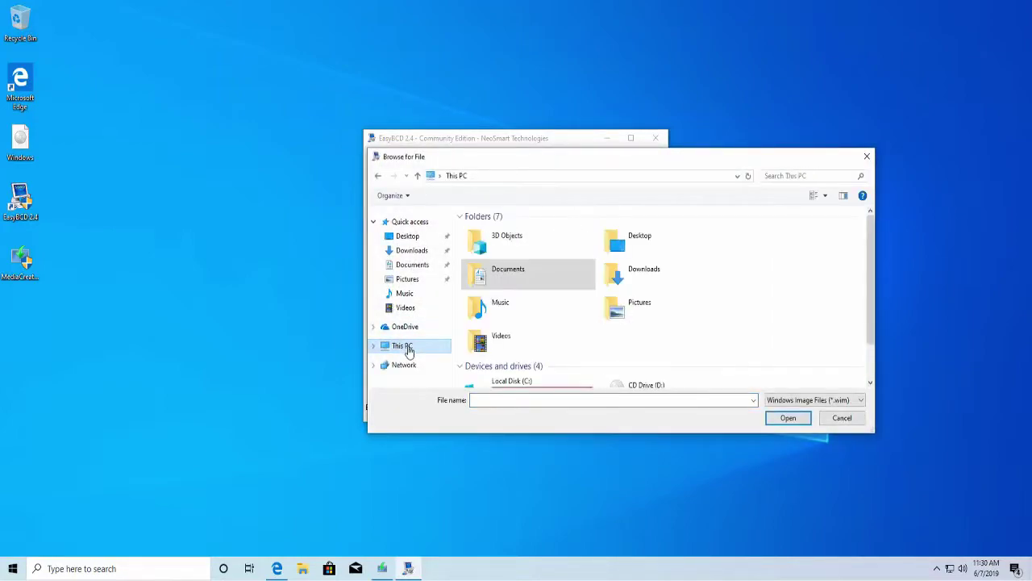
scroll(562, 357, down, 3)
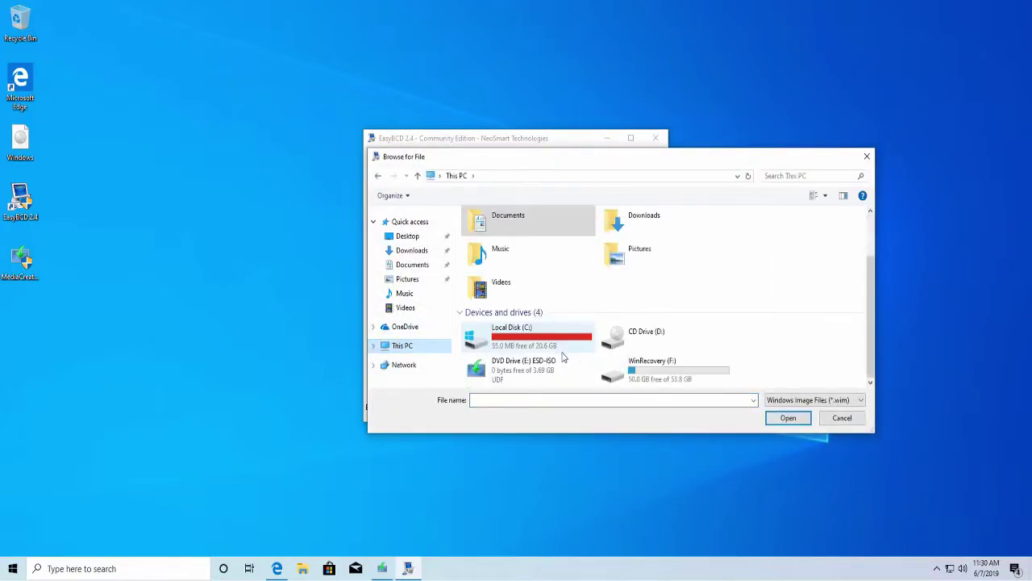
double_click(649, 372)
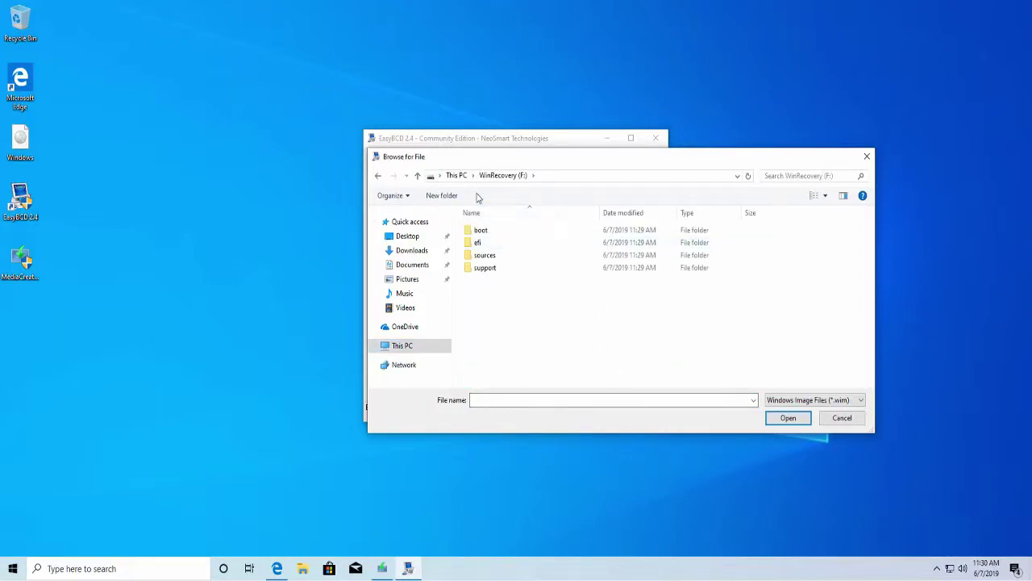
click(456, 177)
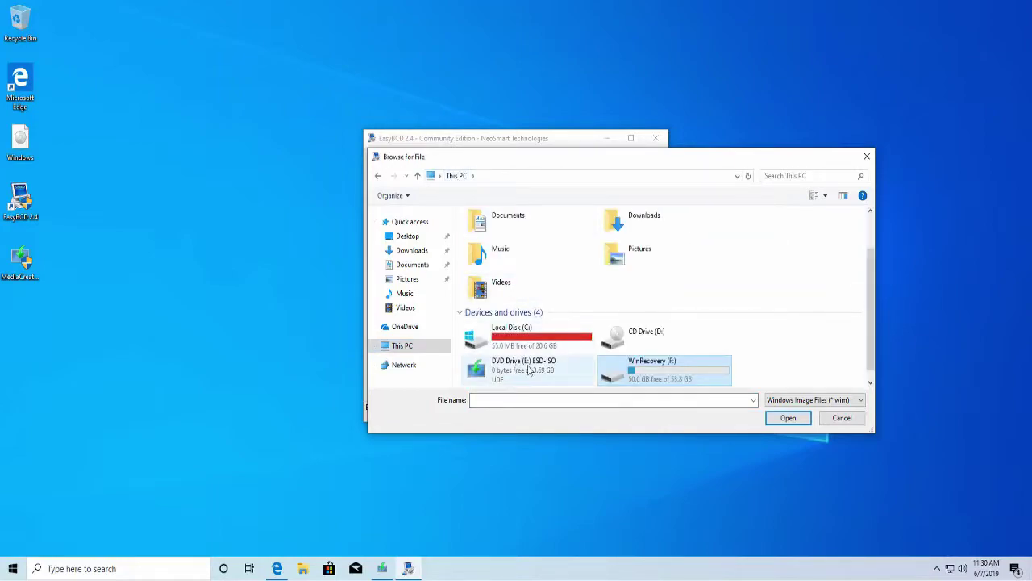
double_click(658, 371)
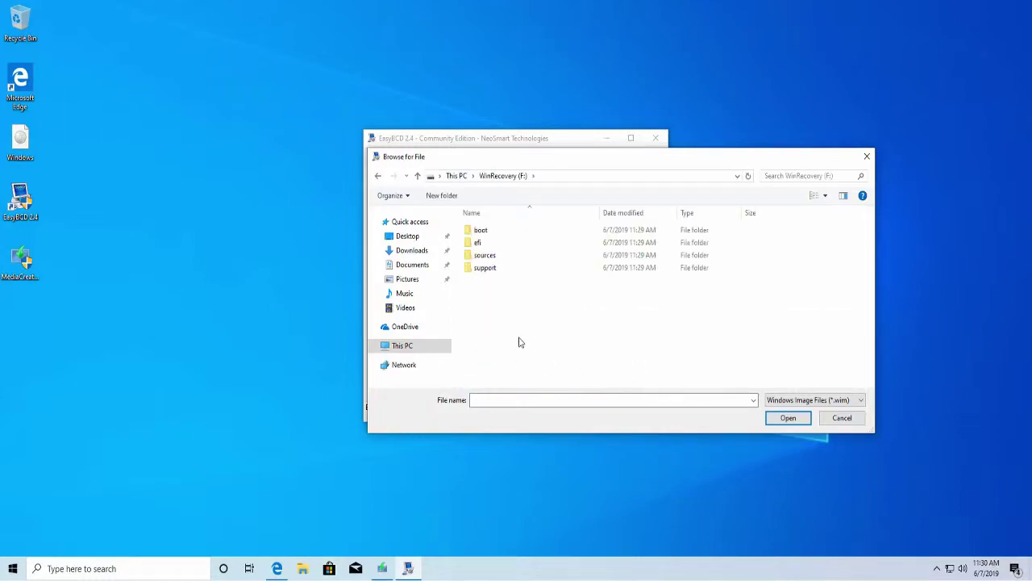
double_click(498, 257)
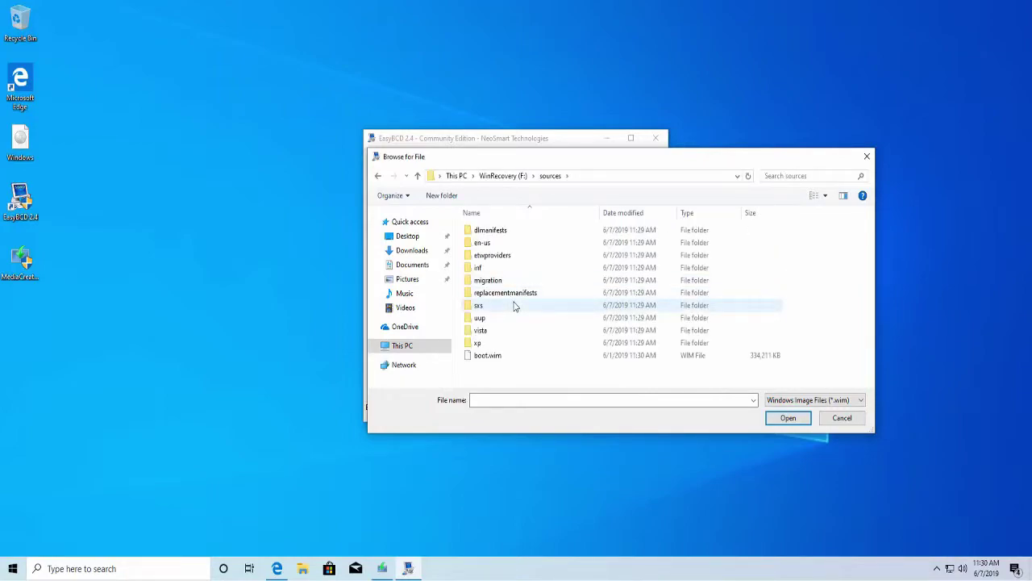
click(494, 360)
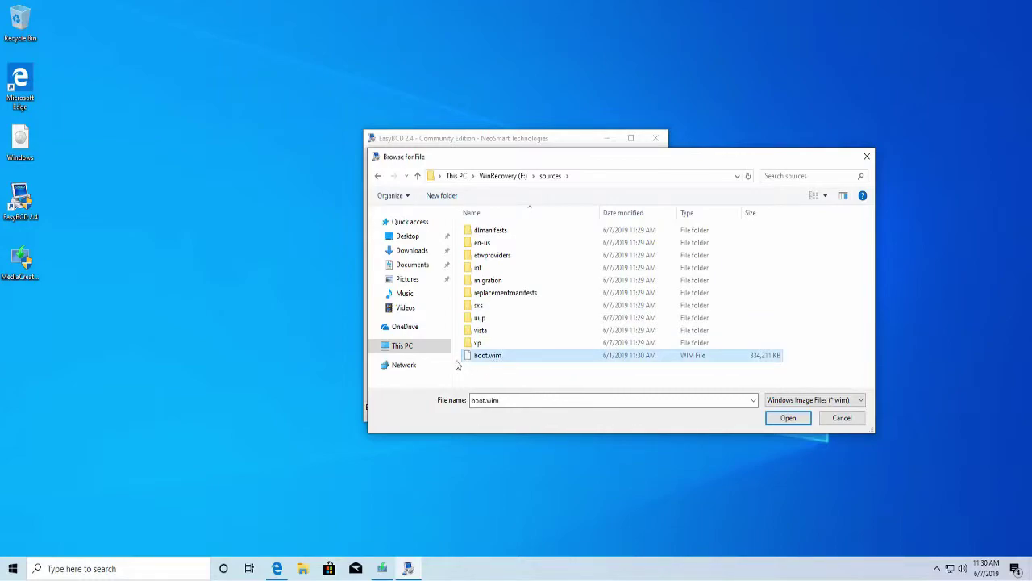
click(786, 418)
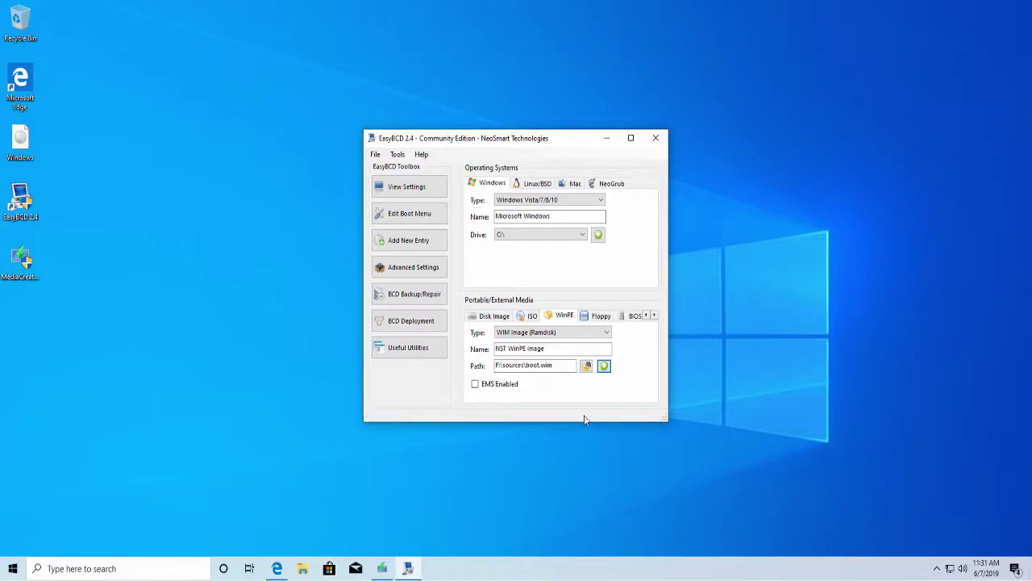
- Rename the NST WinPE Image entry in the boot menu as WinRecovery
click(402, 217)
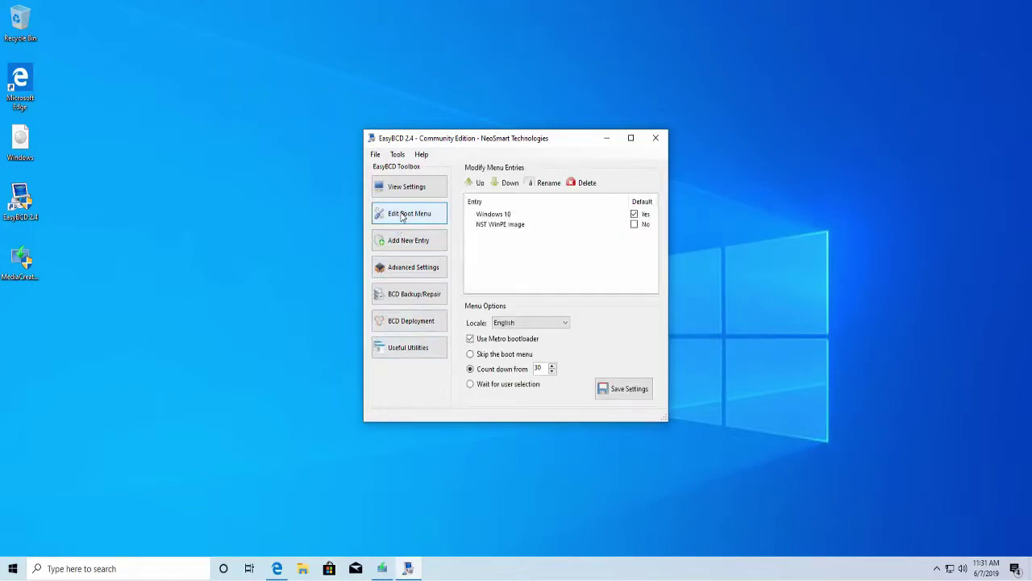
click(496, 228)
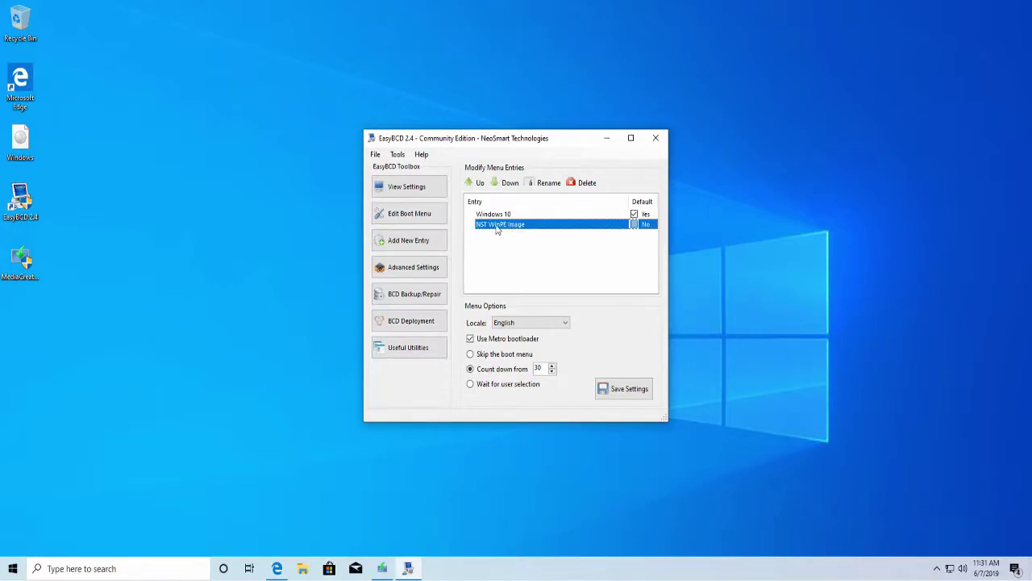
click(497, 228)
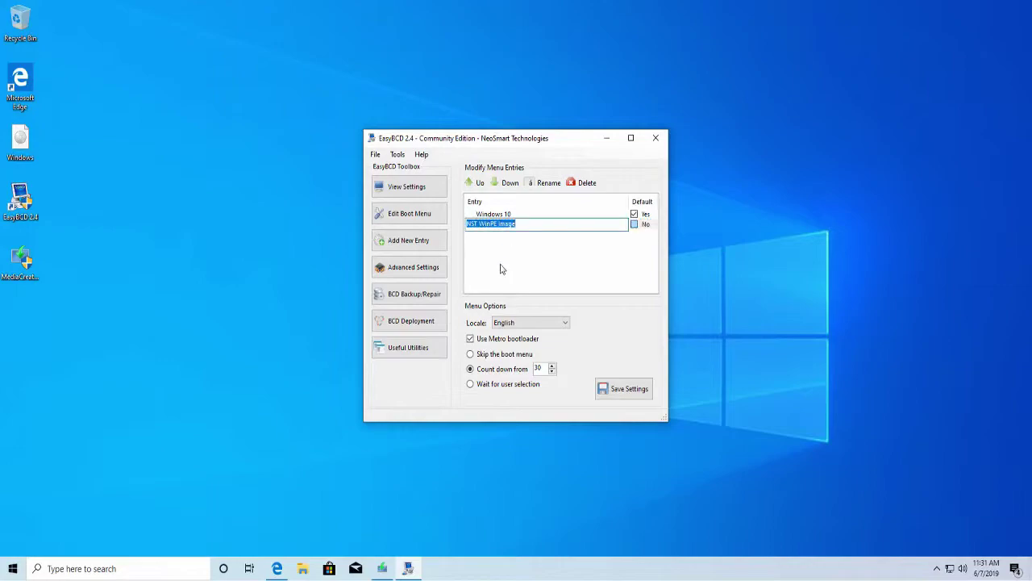
key(BackSpace)
key(Return)
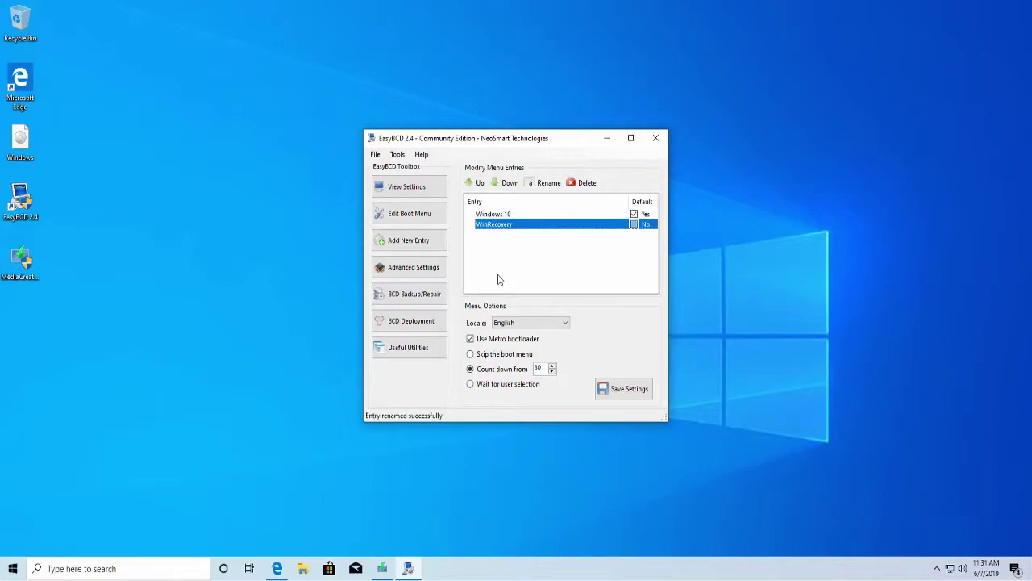
- Save the boot menu settings and close EasyBCD
click(507, 276)
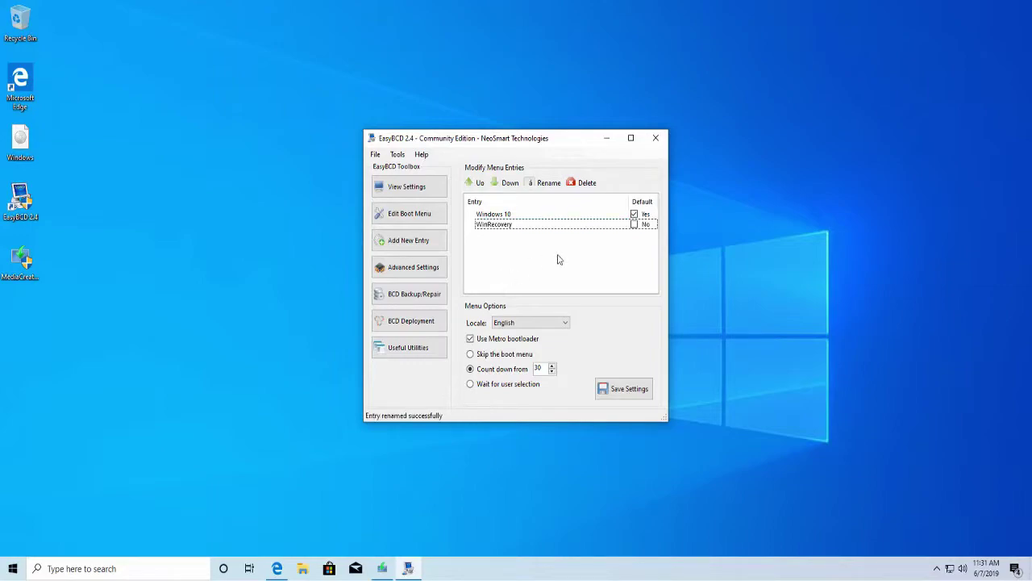
click(636, 390)
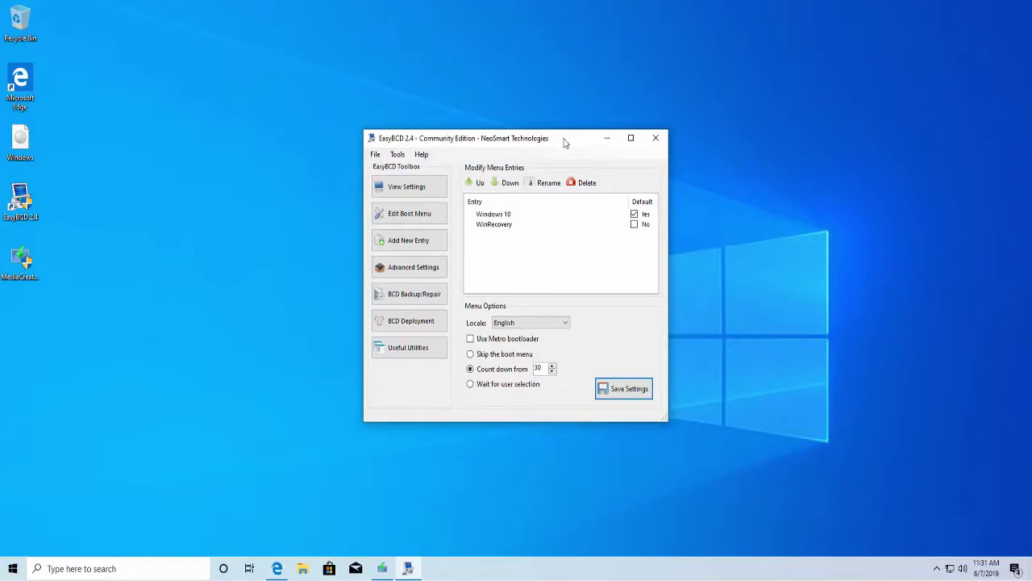
click(652, 137)
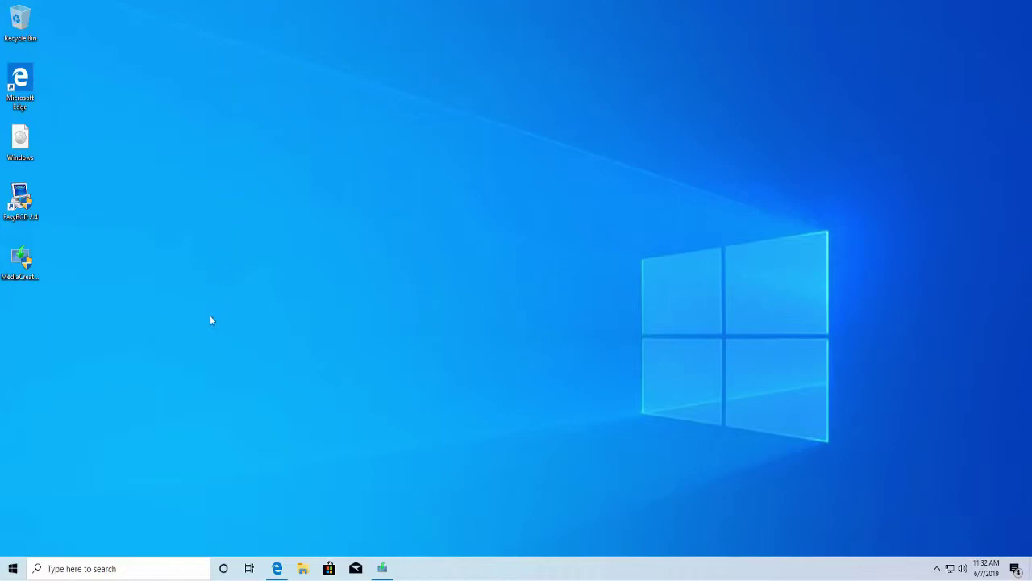
- Restart the computer, letting the restart go ahead although Windows 10 Setup is still open
click(6, 571)
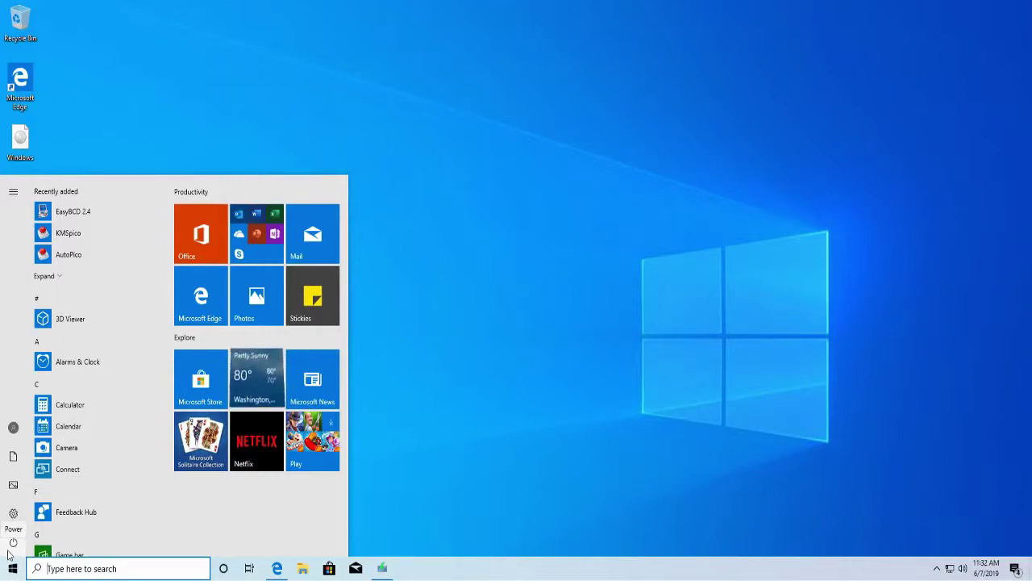
click(13, 543)
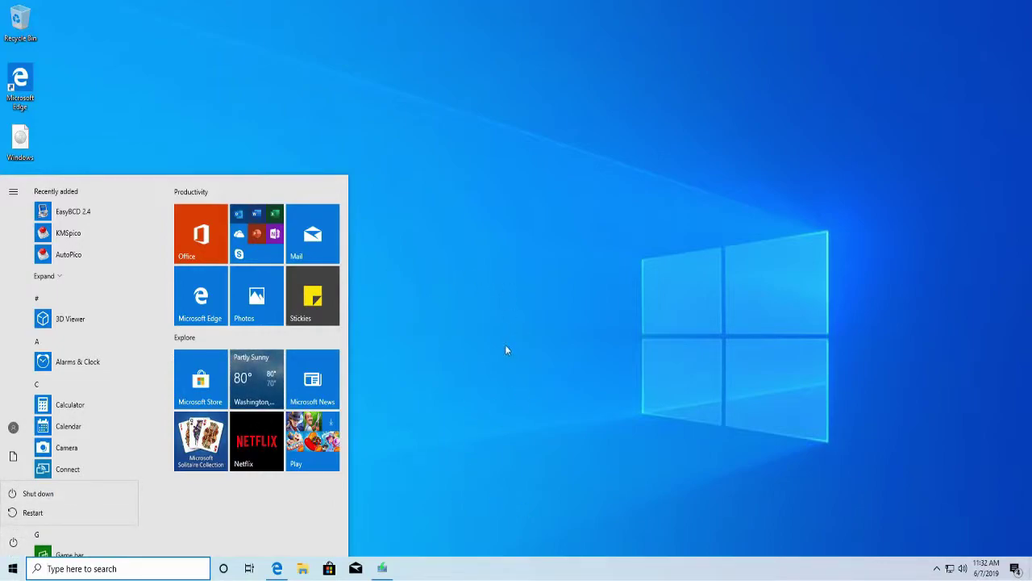
click(29, 514)
click(29, 514)
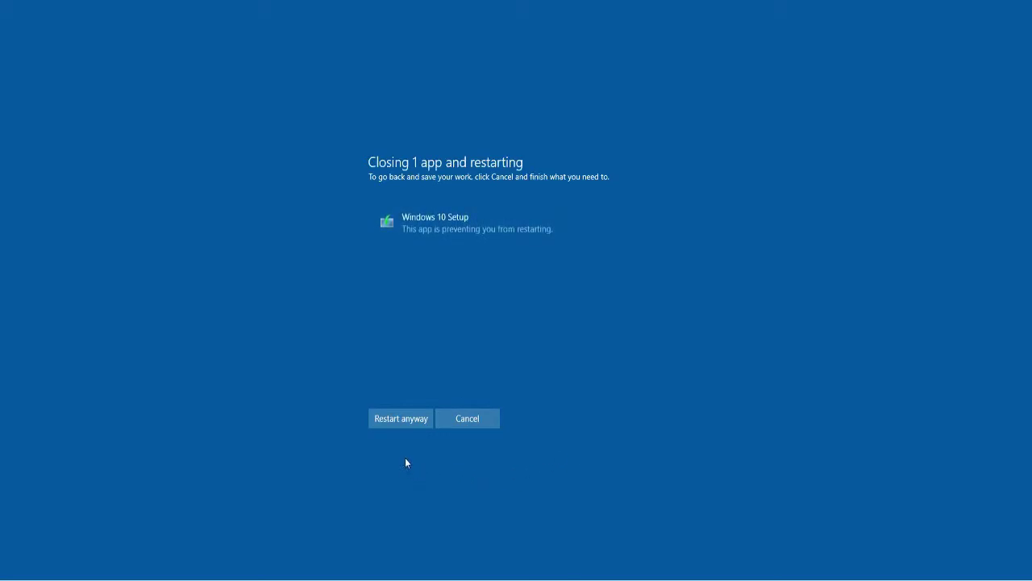
click(396, 421)
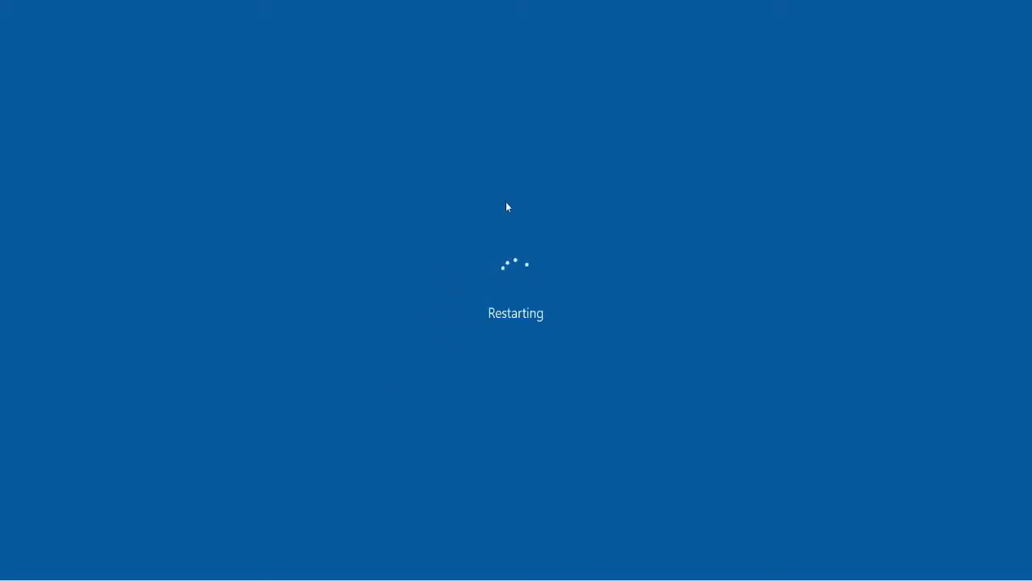
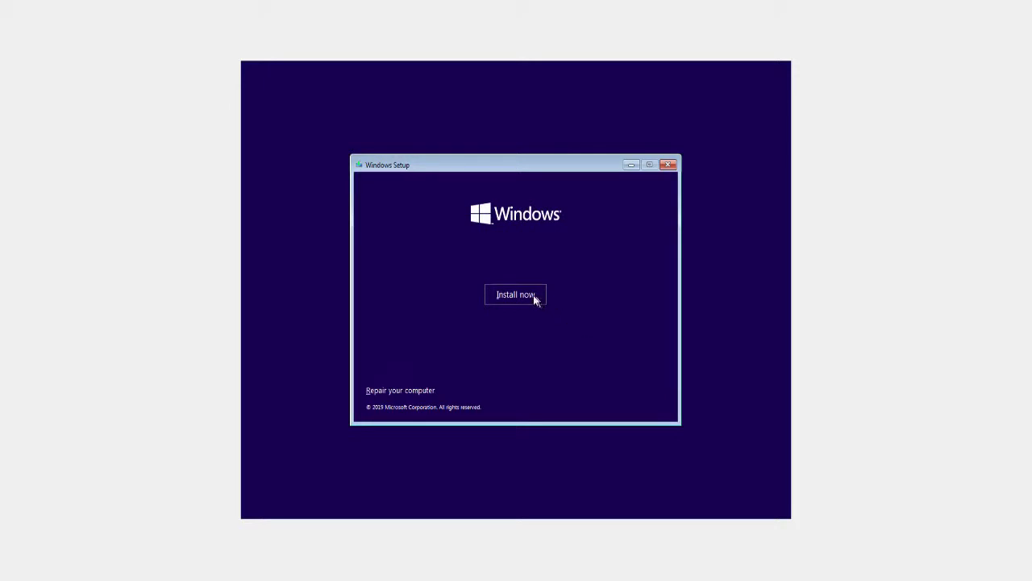
- Start the Windows installation without a product key and choose Windows 10 Home as the operating system
click(529, 300)
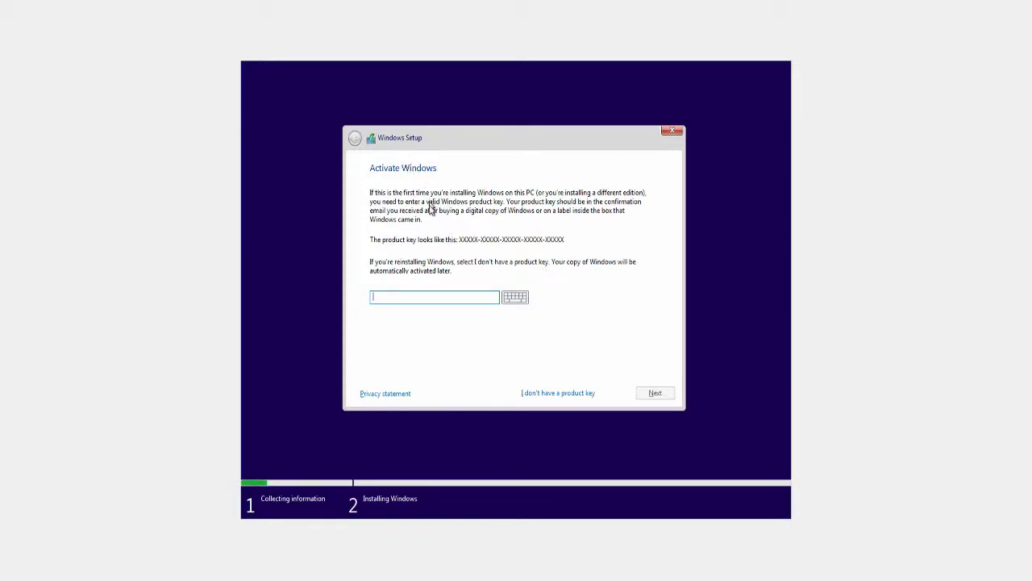
click(562, 394)
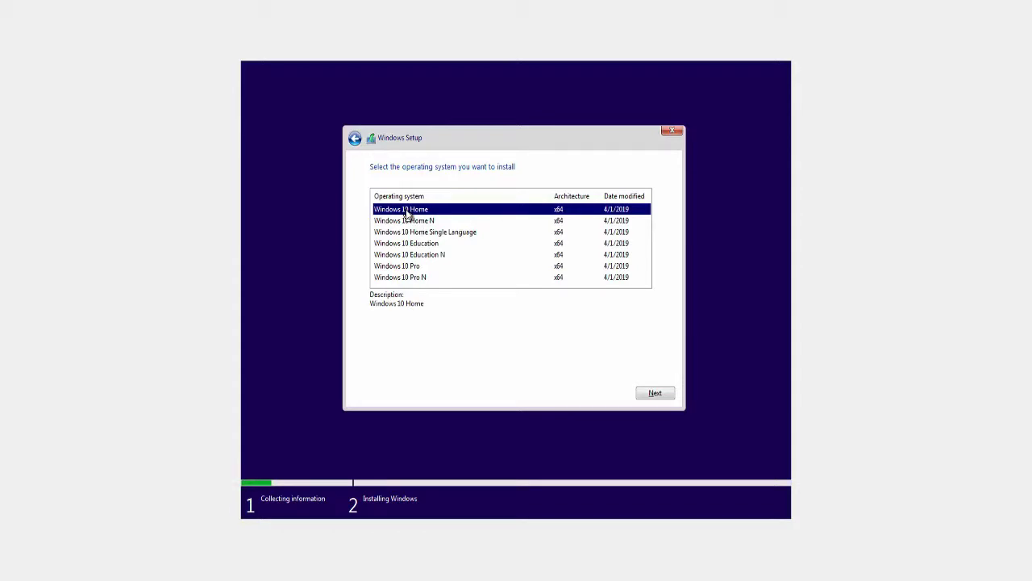
click(654, 395)
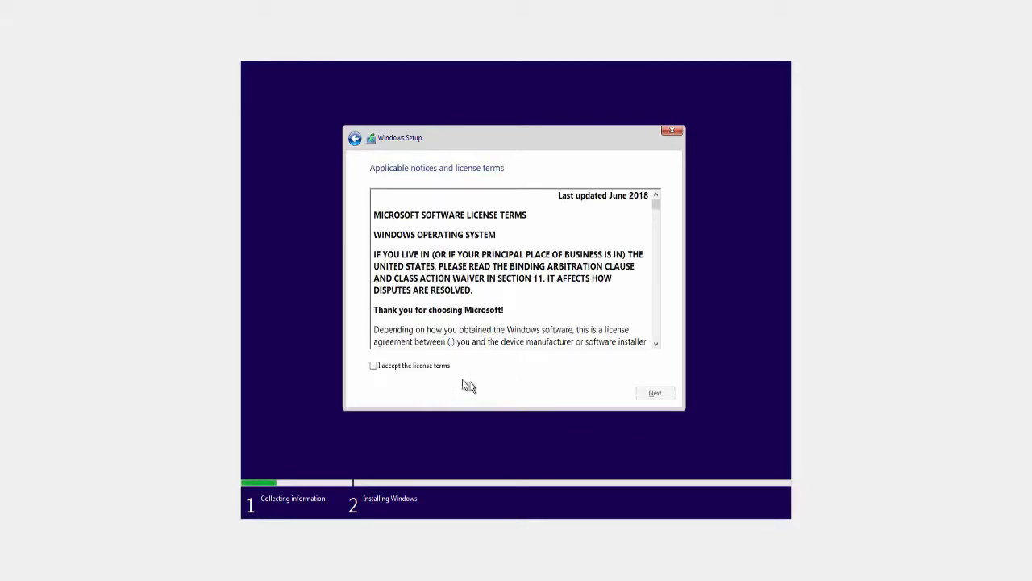
- Accept the license terms and choose the Custom: Install Windows only (advanced) installation type
click(425, 368)
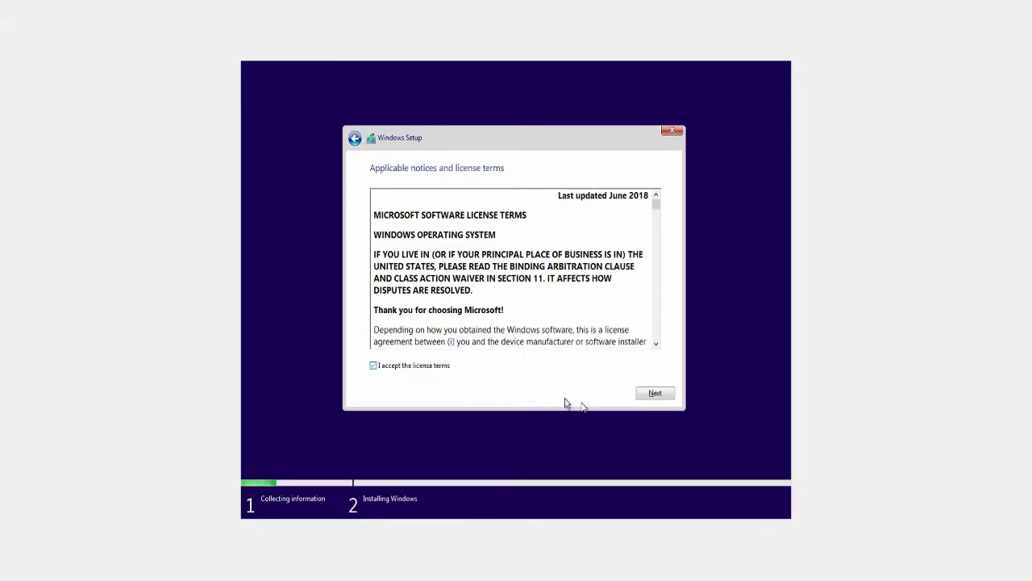
click(655, 393)
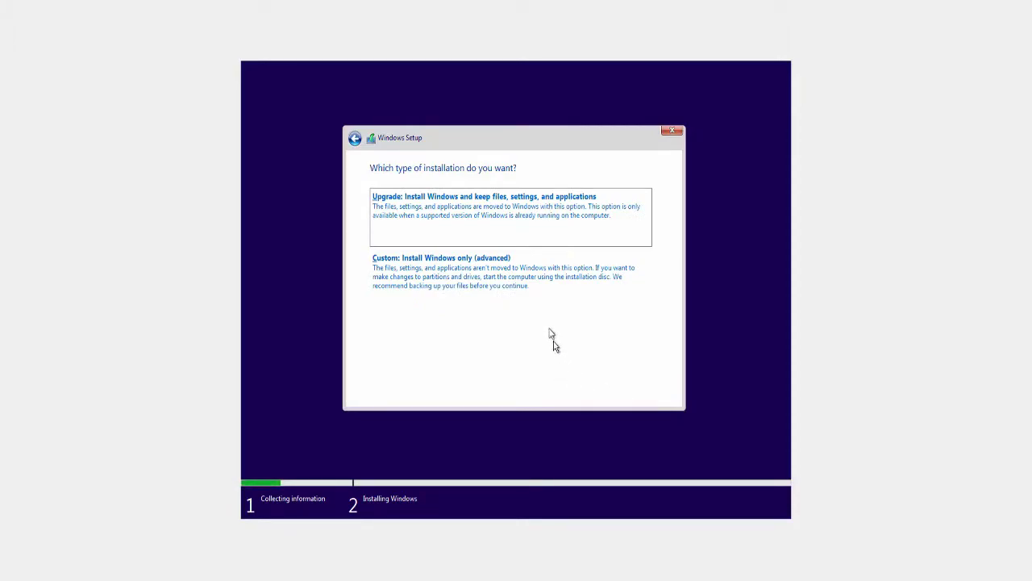
click(497, 290)
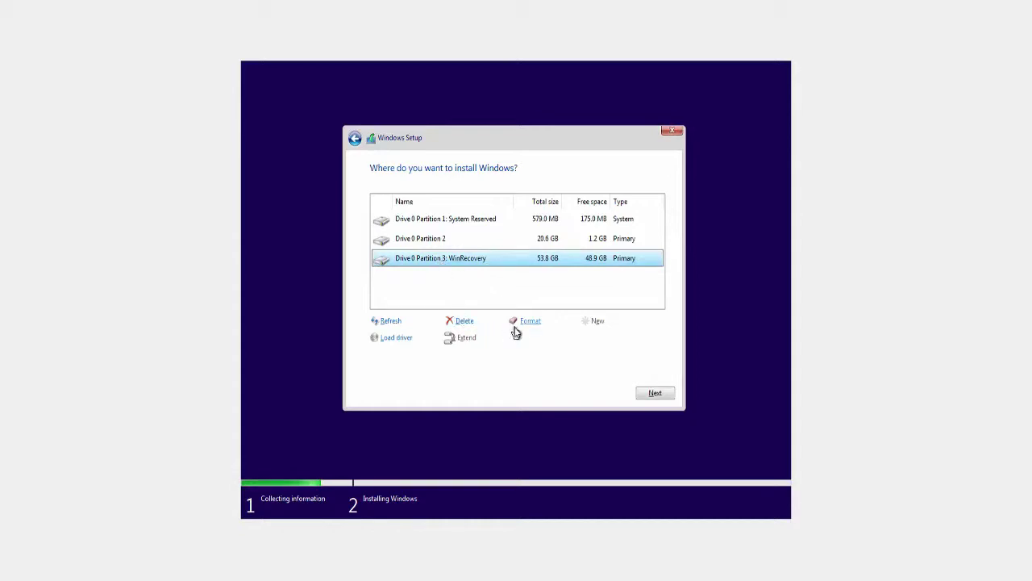
- Format Drive 0 Partition 1: System Reserved
click(465, 222)
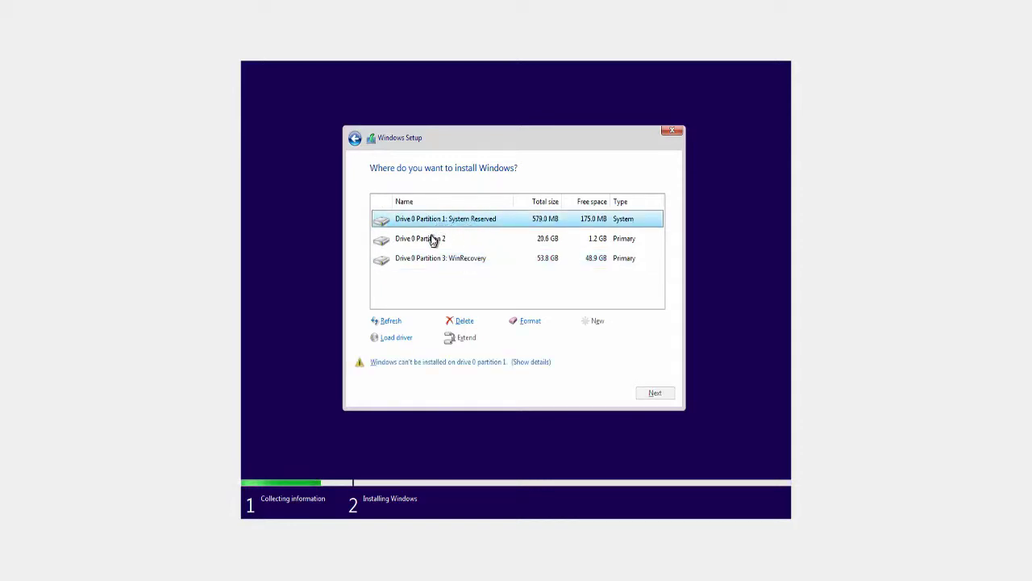
click(431, 239)
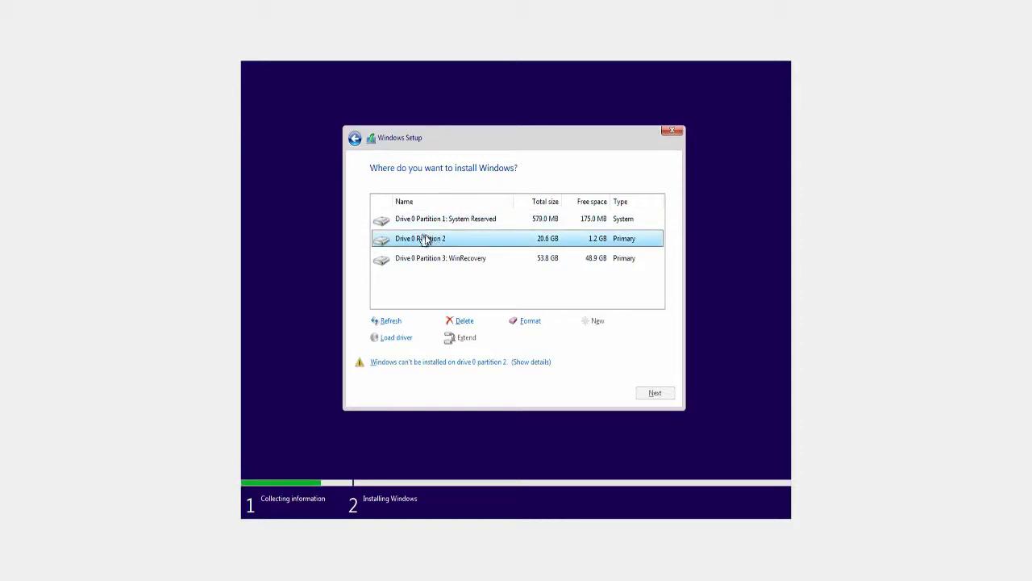
click(438, 221)
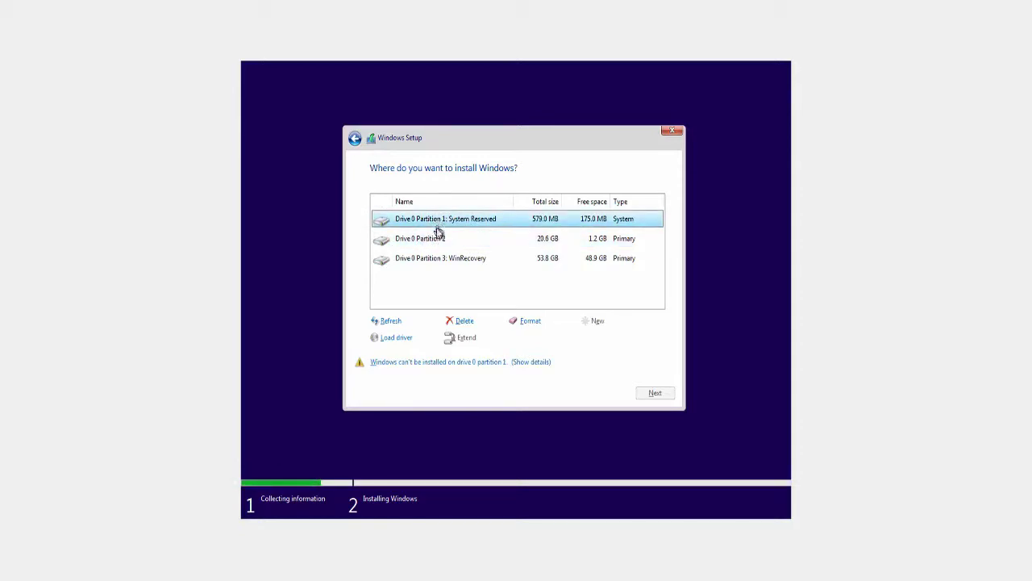
click(437, 234)
click(437, 258)
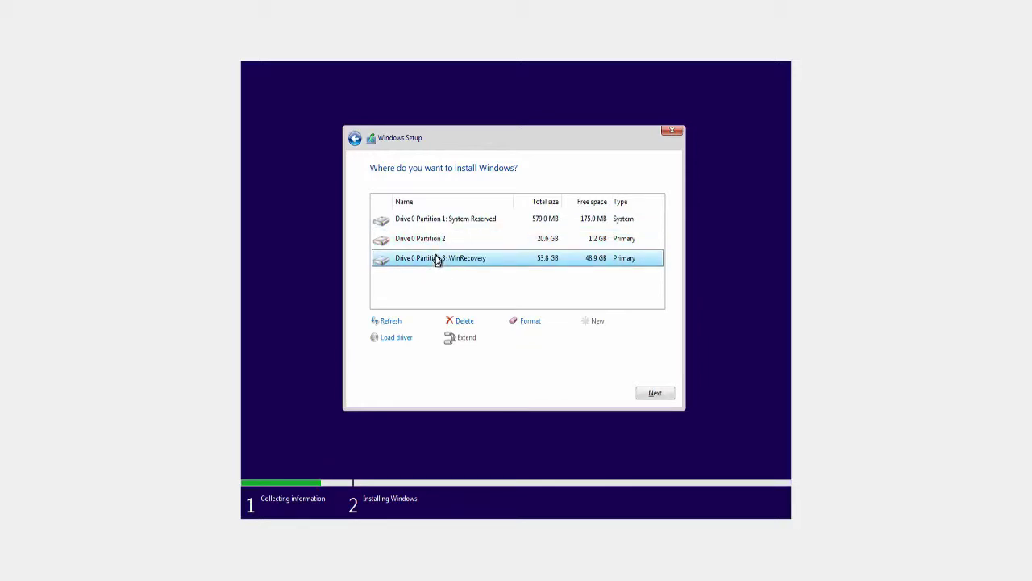
click(422, 238)
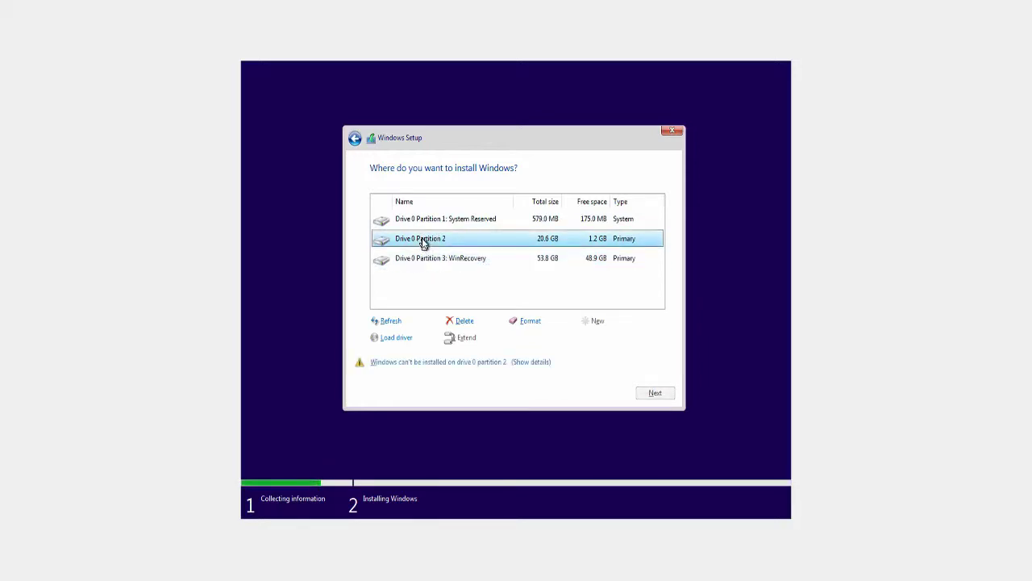
click(426, 220)
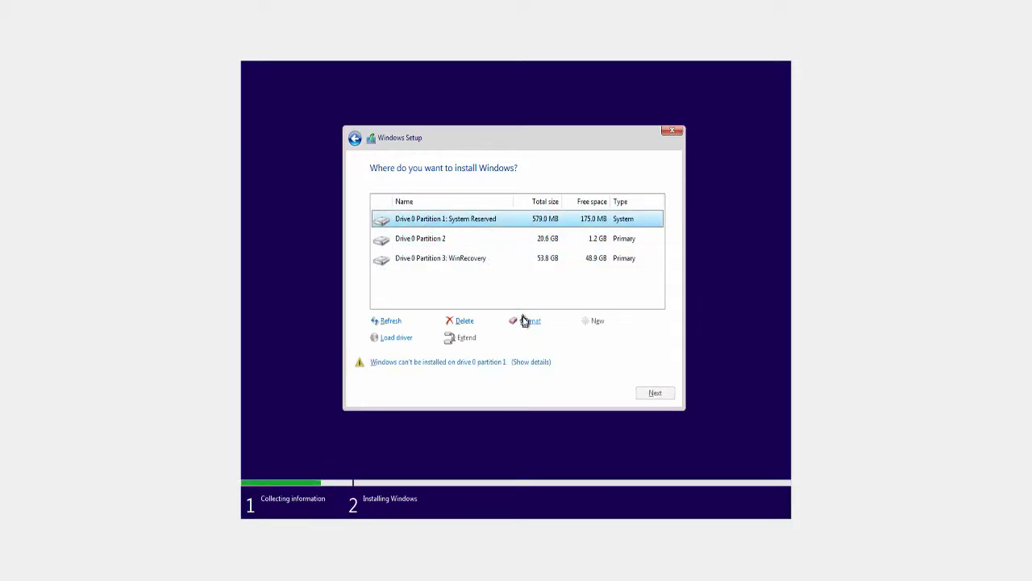
click(522, 320)
click(585, 340)
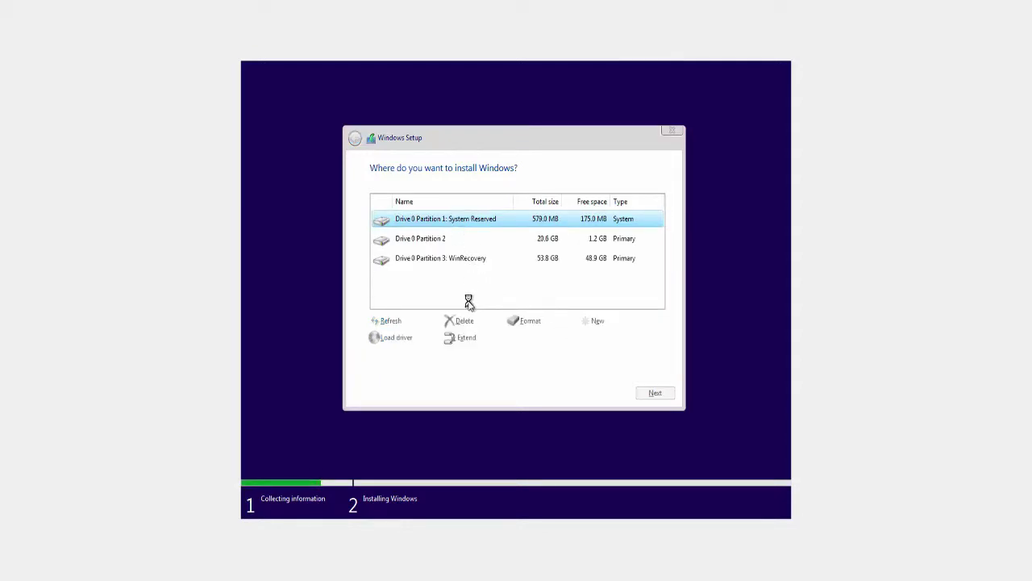
- Delete the 579 MB System partition, and format and delete the 20.6 GB primary partition on Drive 0
click(464, 321)
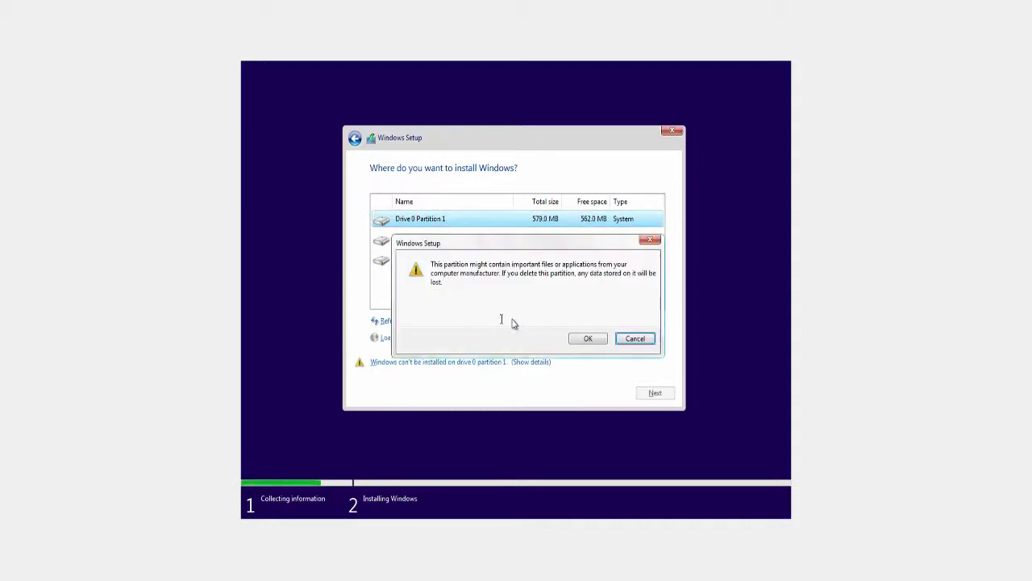
click(587, 339)
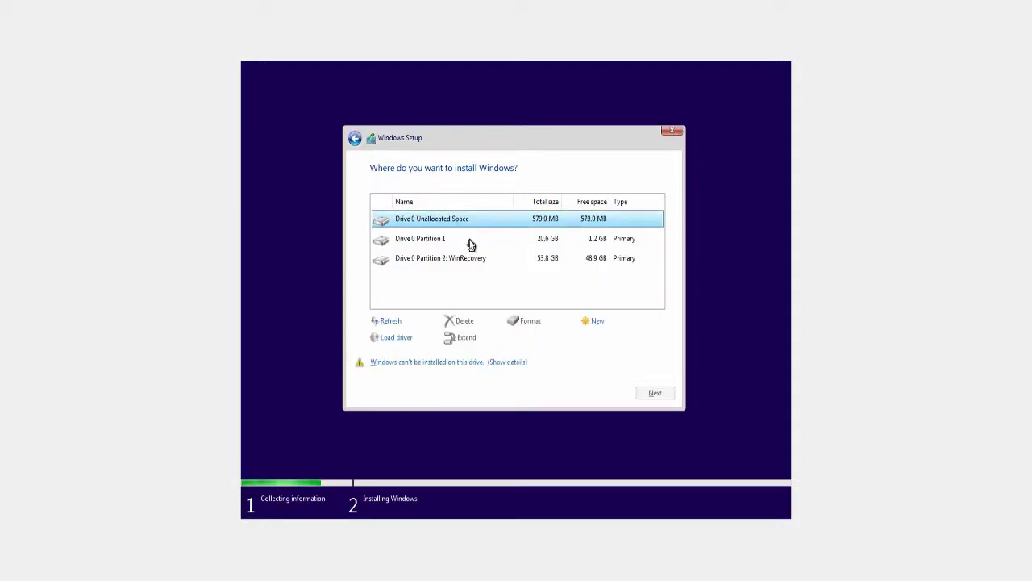
click(436, 244)
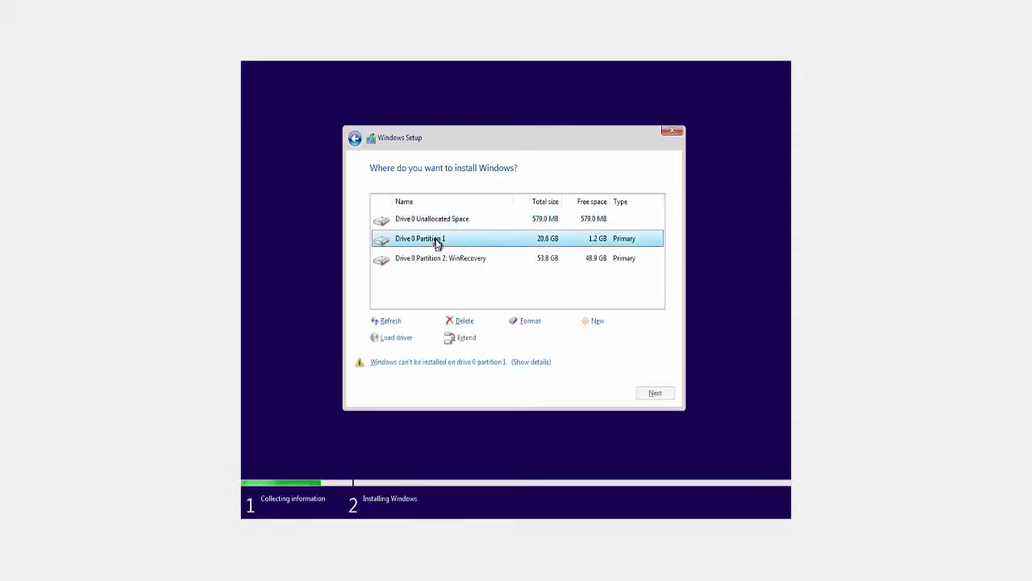
click(528, 322)
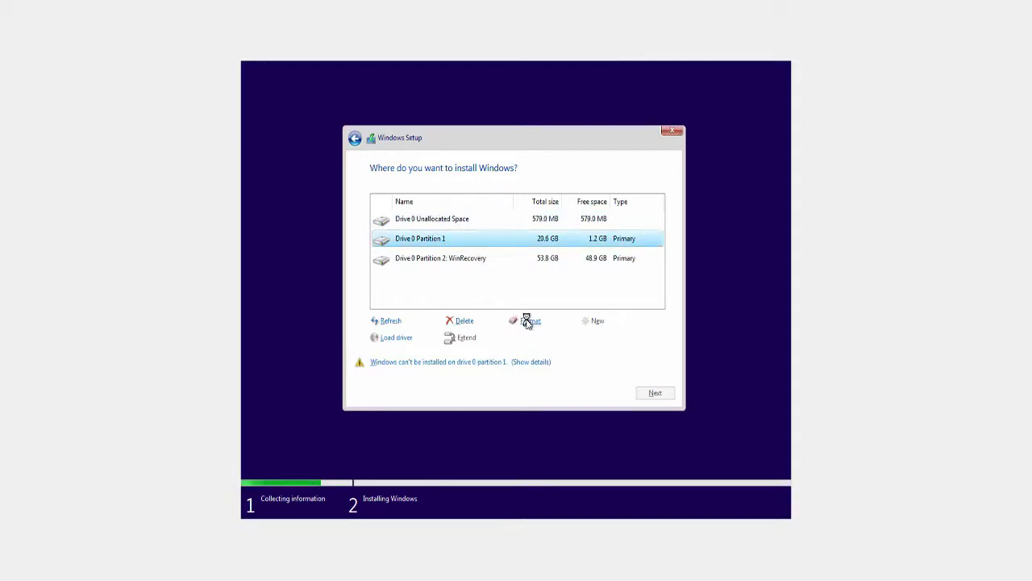
click(589, 340)
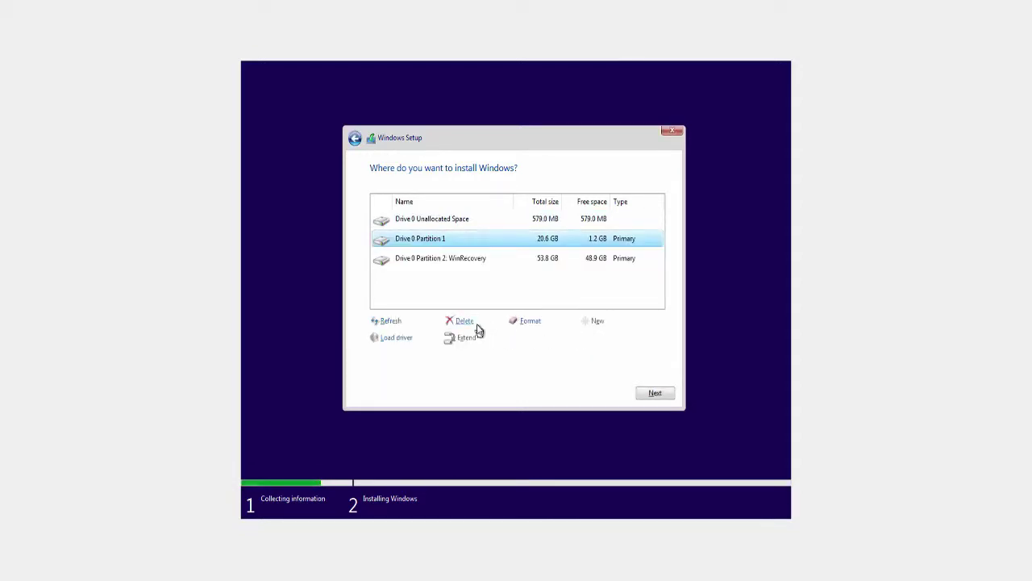
click(452, 322)
click(587, 339)
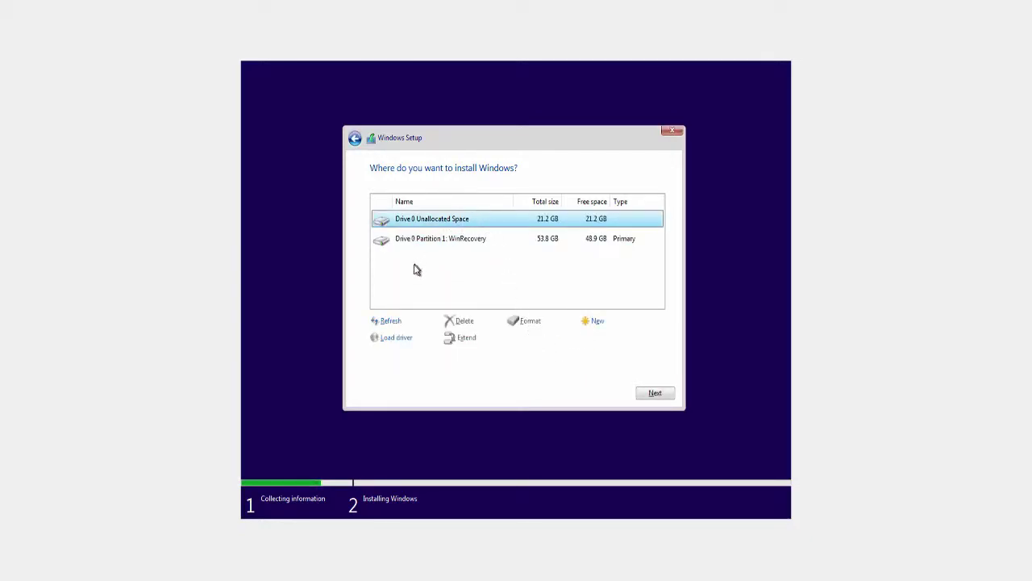
- Refresh the drive list and start installing Windows on Drive 0 Unallocated Space, leaving the WinRecovery partition alone
click(389, 321)
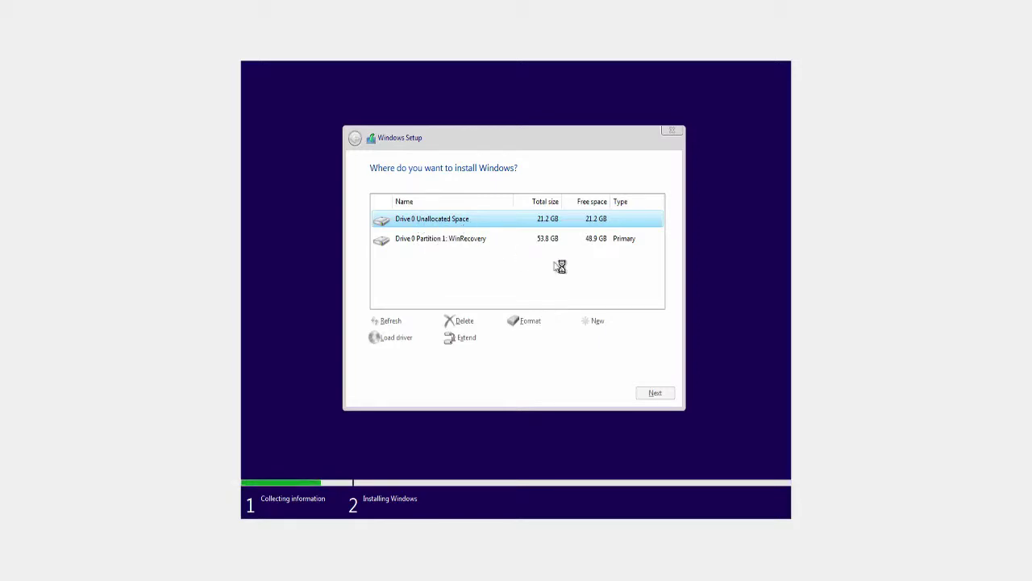
click(448, 241)
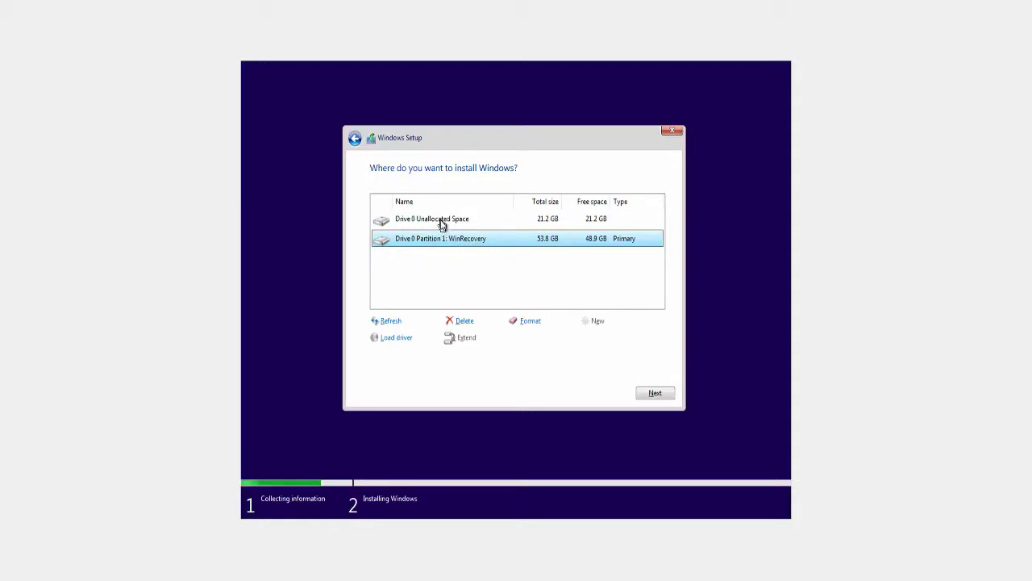
click(443, 224)
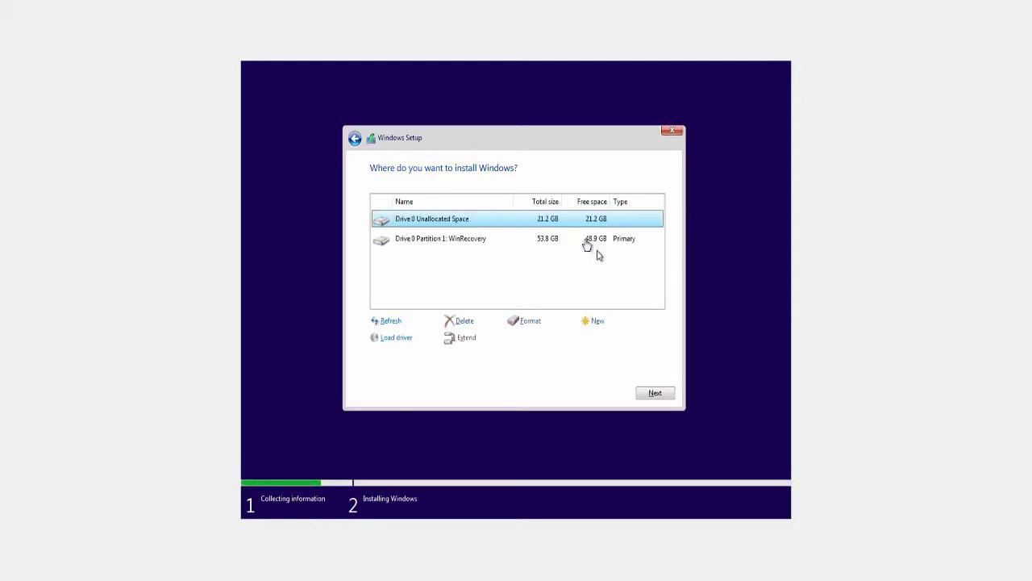
click(655, 394)
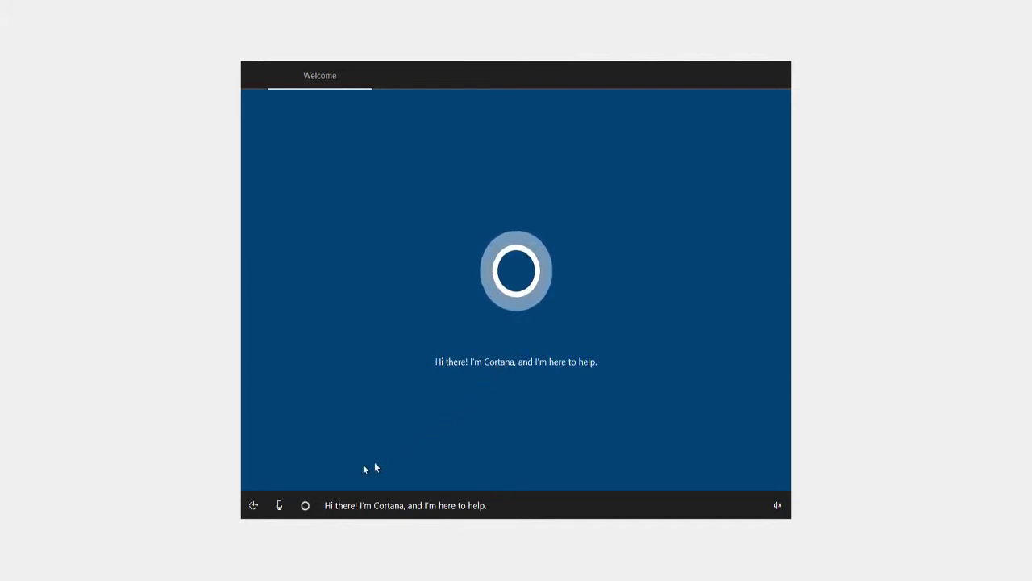
- Turn off Cortana's microphone on the Windows welcome screen
click(279, 505)
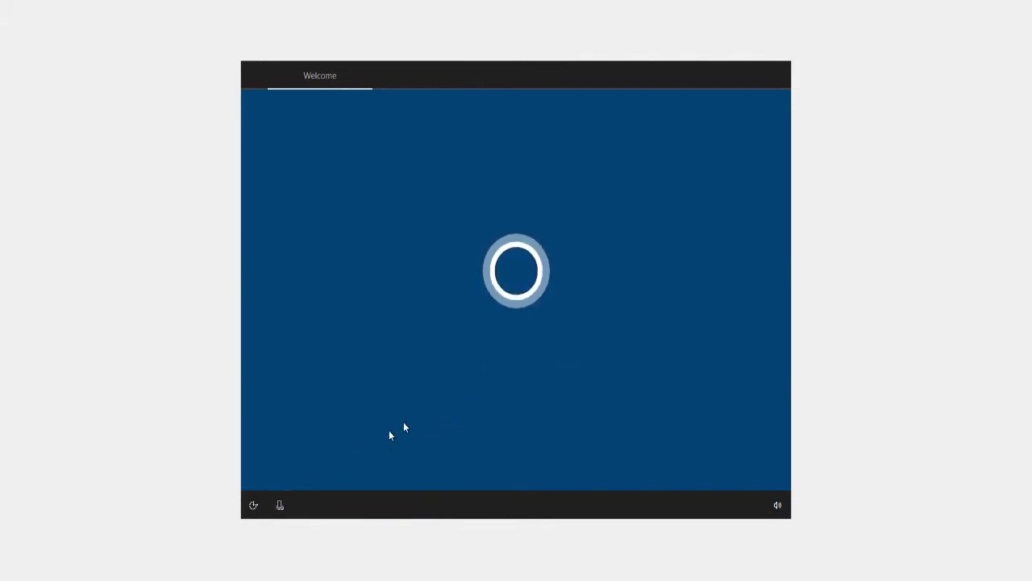